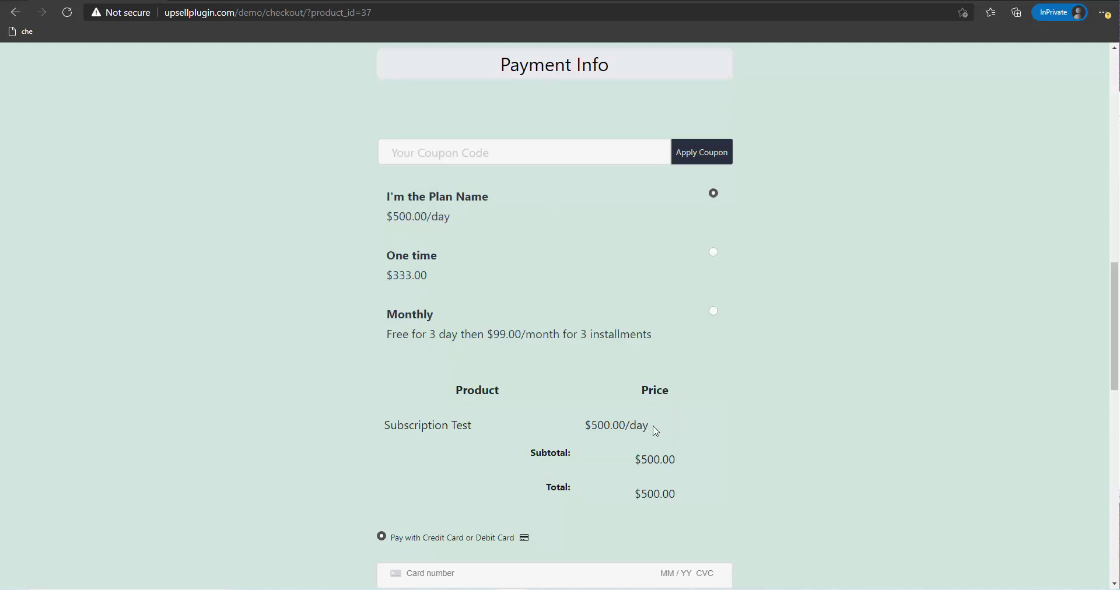
Select the One time plan at checkout and confirm the total changes to $333.00
drag(656, 430, 571, 424)
click(250, 287)
click(409, 269)
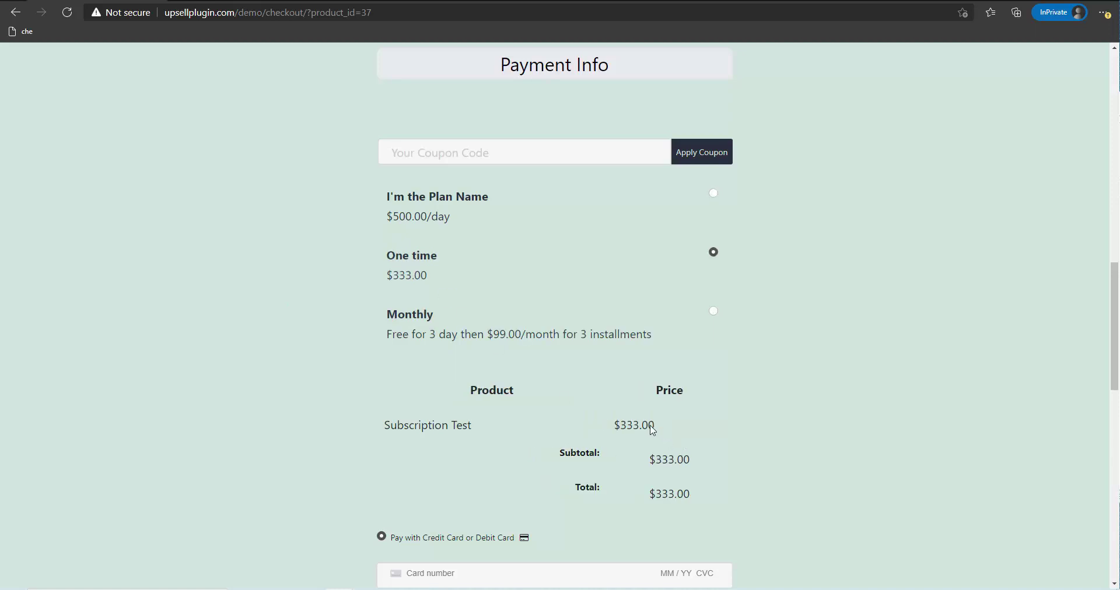
double_click(608, 426)
Switch the order to the Monthly plan, check its trial price, and return to the editor
click(396, 325)
click(470, 349)
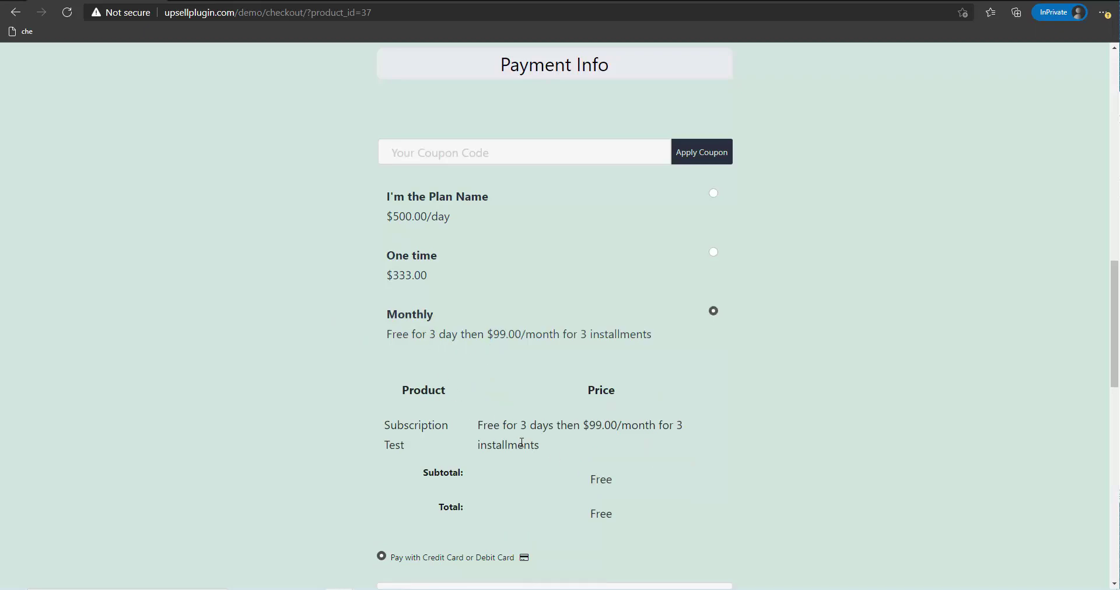
drag(541, 449, 475, 422)
key(alt+Tab)
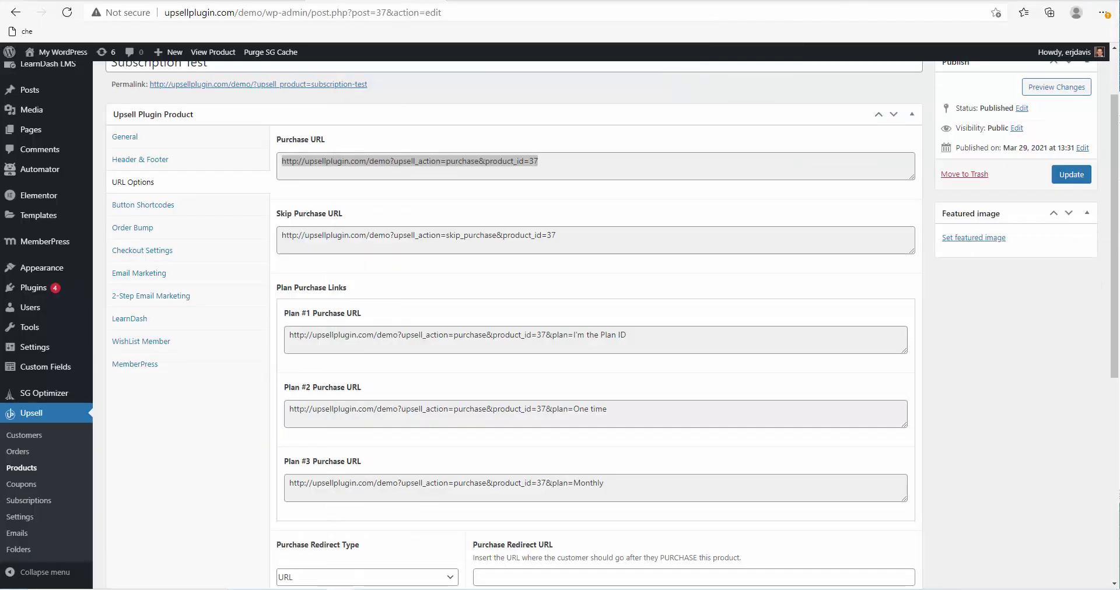
Go to Upsell Products and start a new blank product
key(ctrl+a)
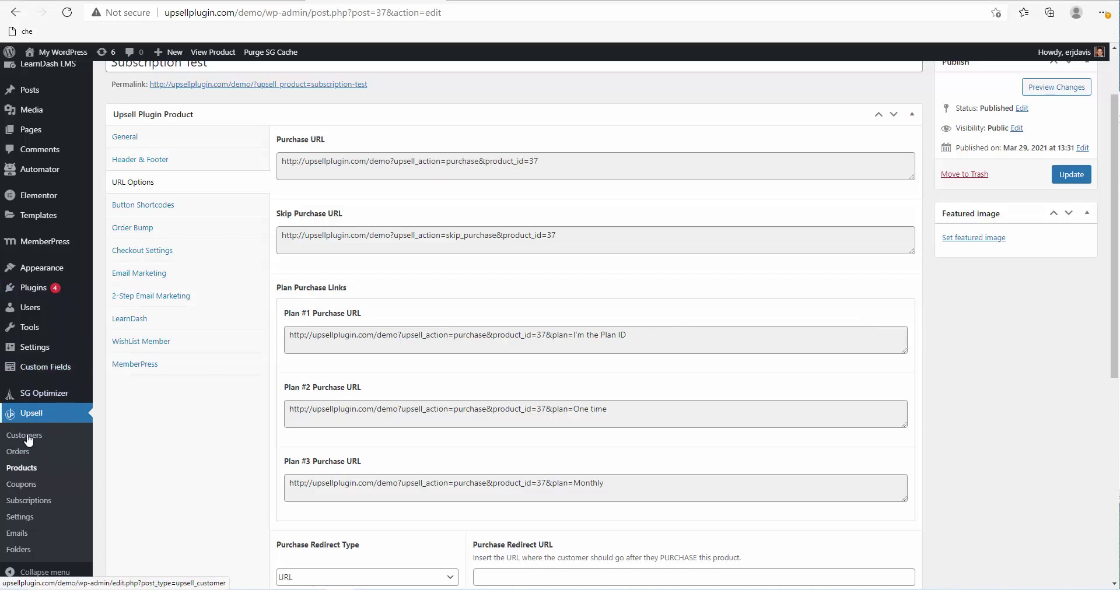
click(18, 469)
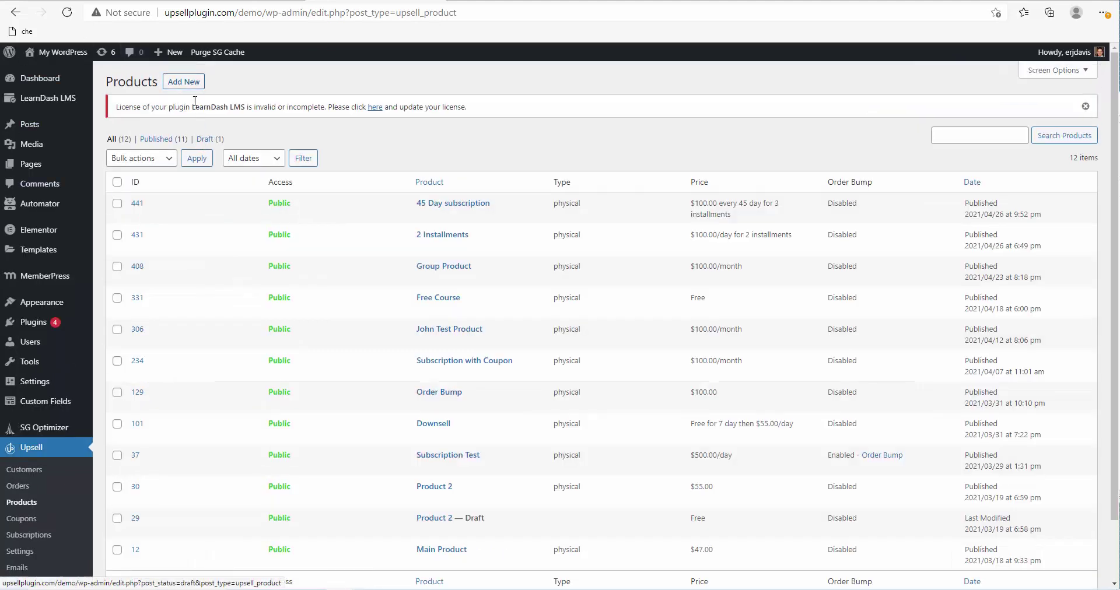
click(190, 82)
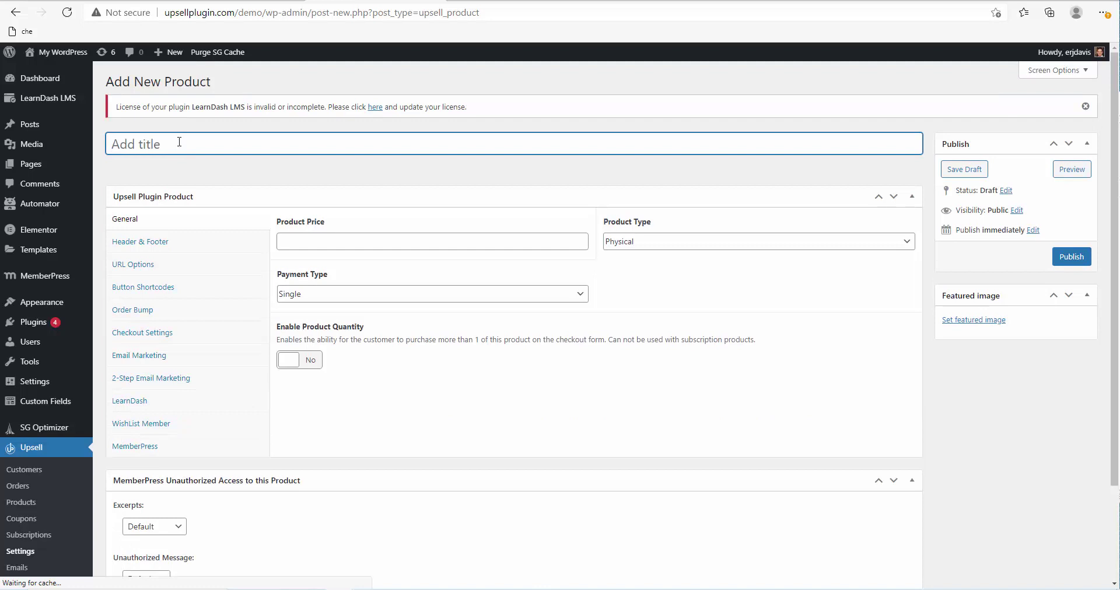
Title the product 'Example Plans', choose Subscription payment, and set Multiple Payment Plans to Yes
text(Example Plans)
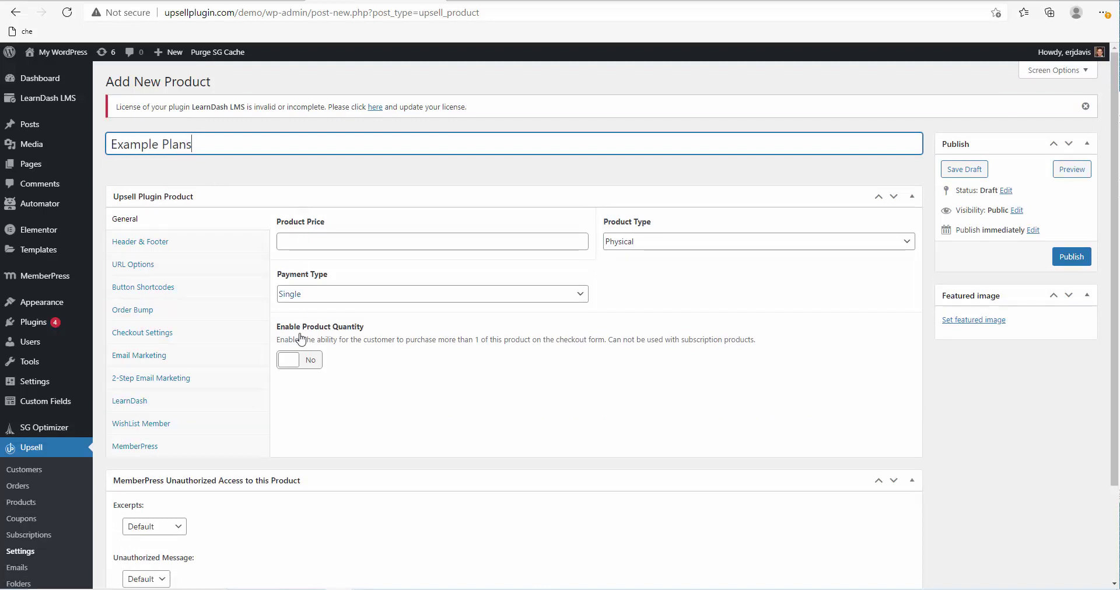
scroll(280, 332, down, 2)
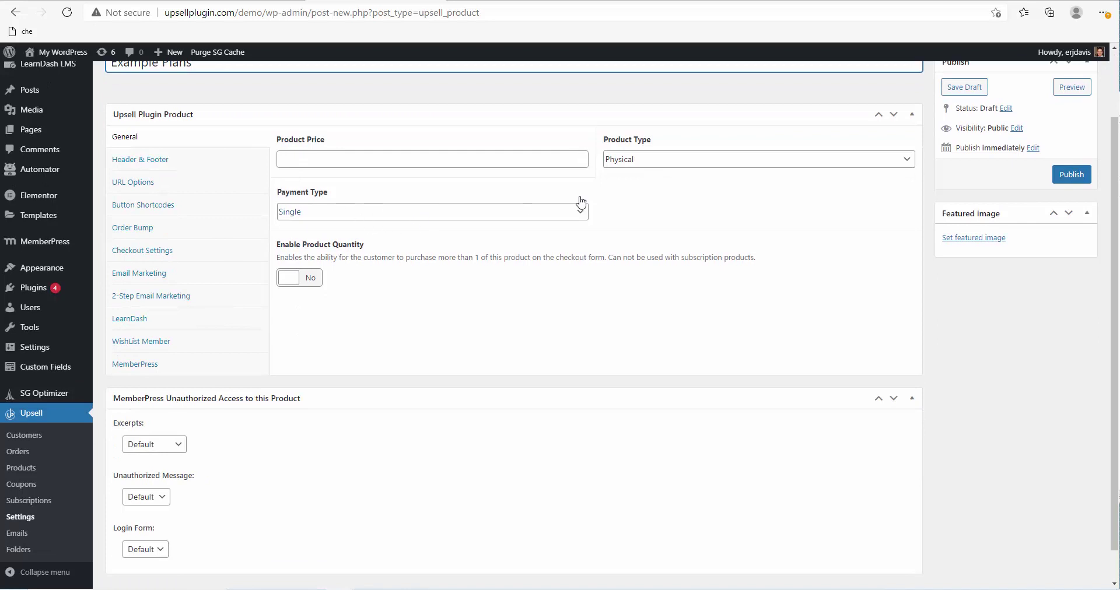
click(350, 214)
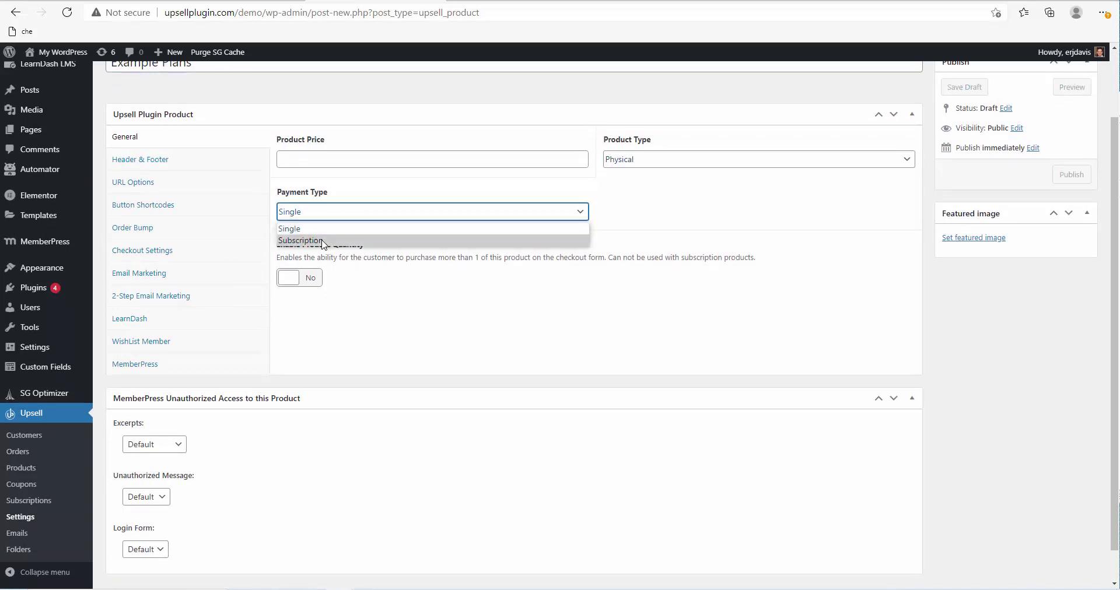
click(323, 241)
scroll(318, 227, down, 2)
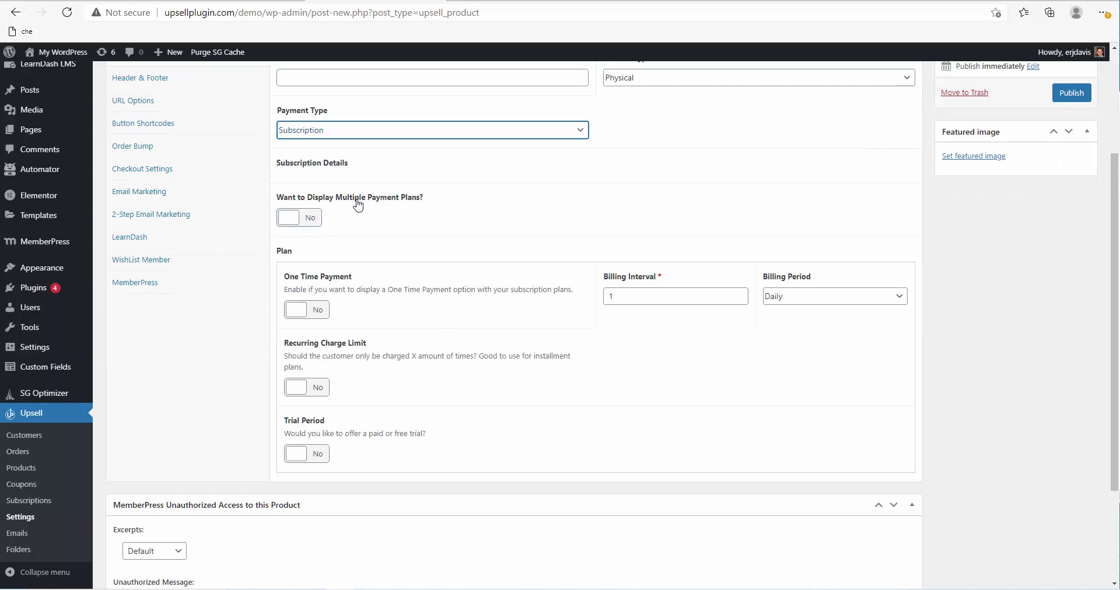
click(309, 217)
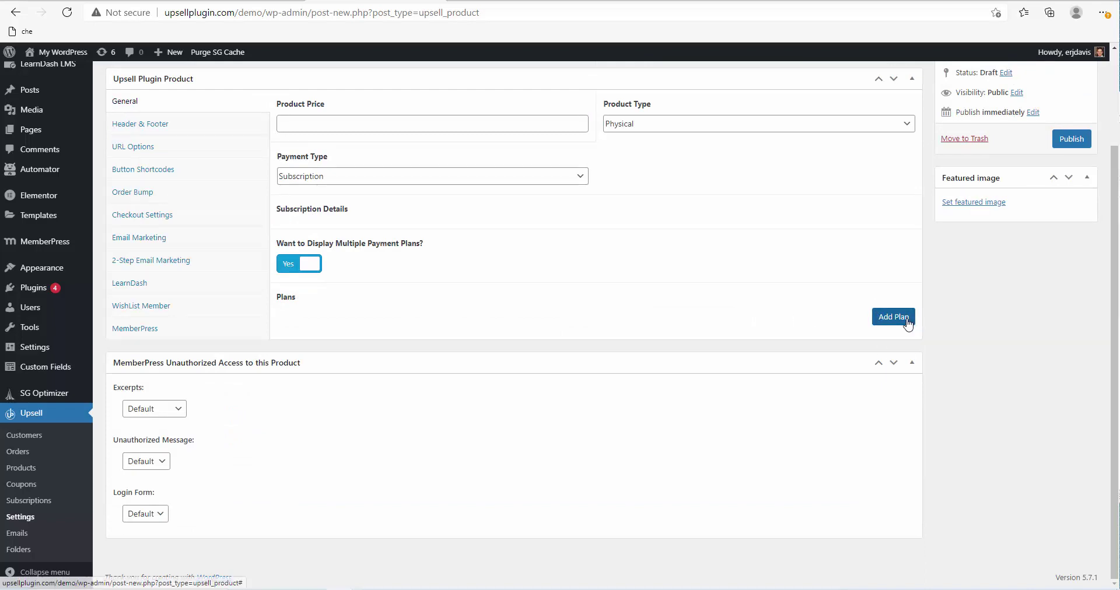
Add the first plan with 'Monthly Plan' as its Plan ID and name
click(893, 316)
scroll(584, 292, down, 2)
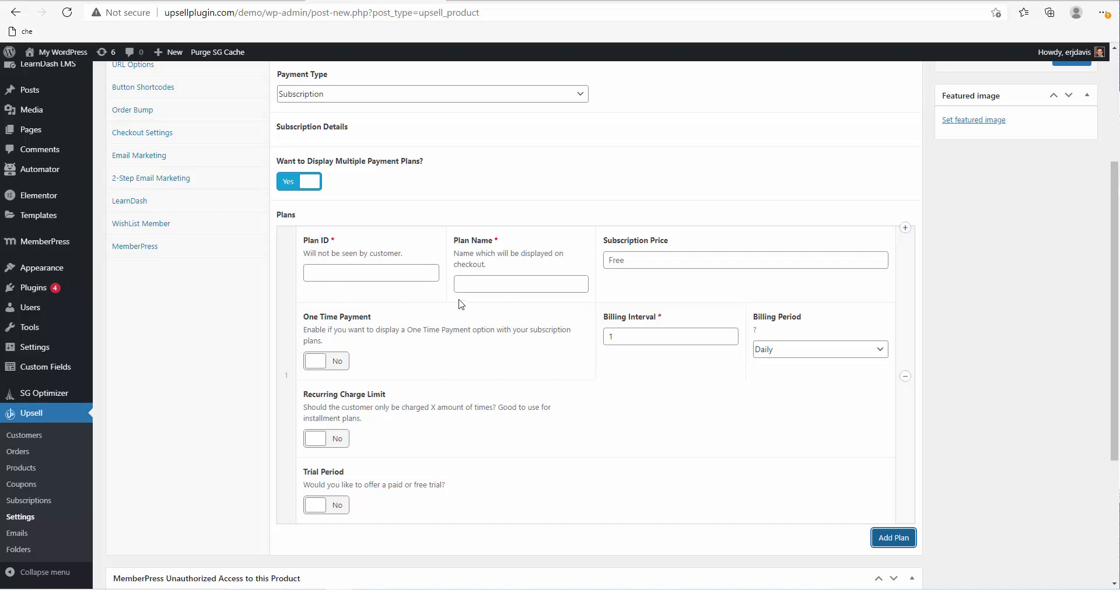
click(352, 273)
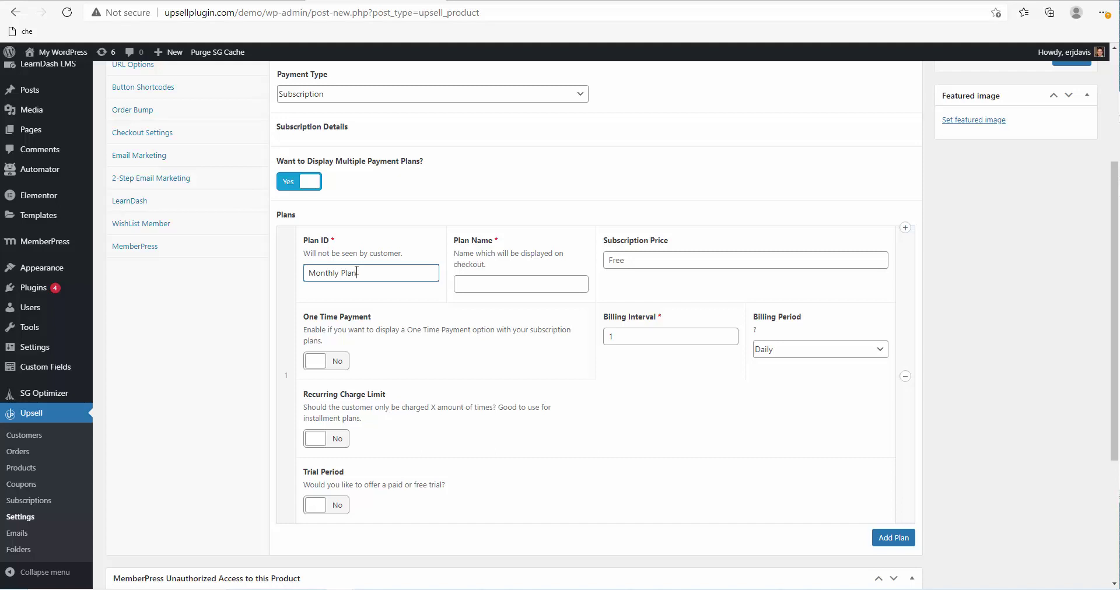
drag(356, 273, 304, 272)
key(ctrl+c)
click(474, 290)
key(ctrl+v)
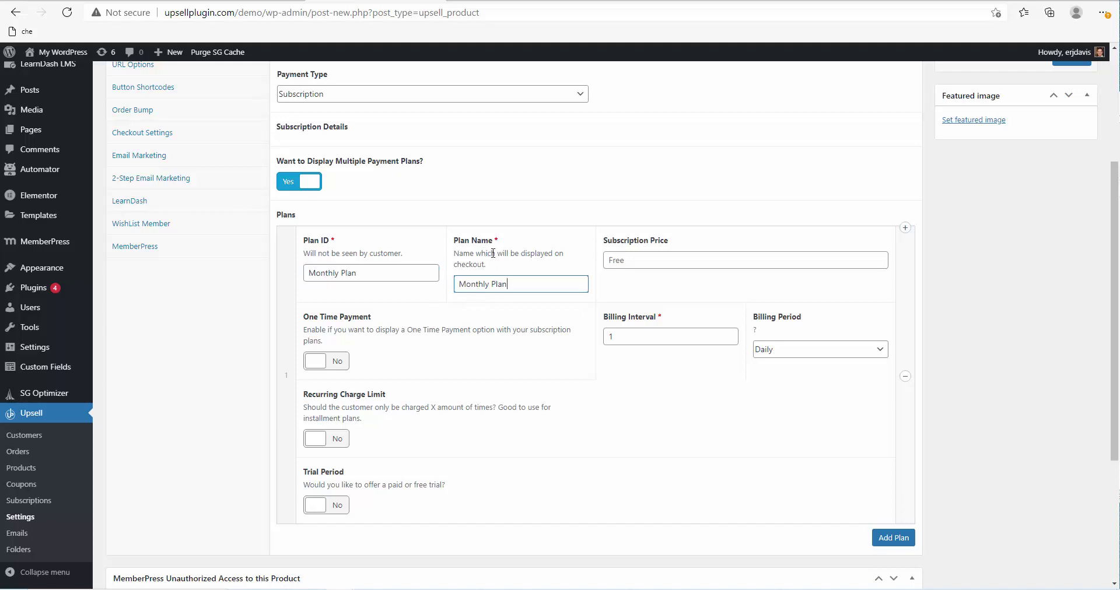
Price the Monthly Plan at 99, bill it monthly, and add a second plan
click(685, 254)
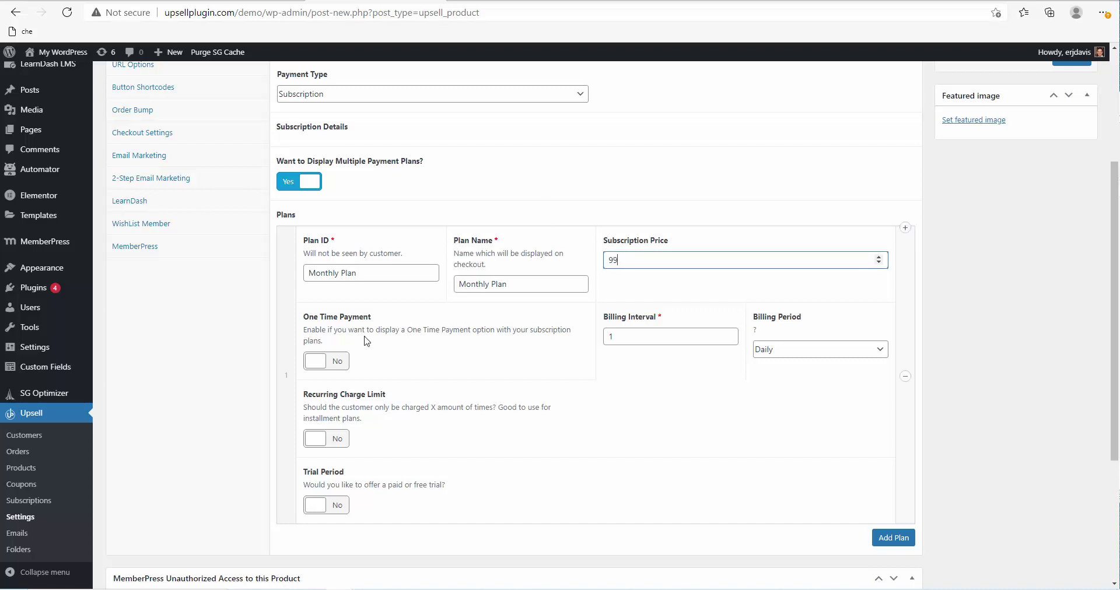
click(334, 359)
click(808, 349)
click(799, 385)
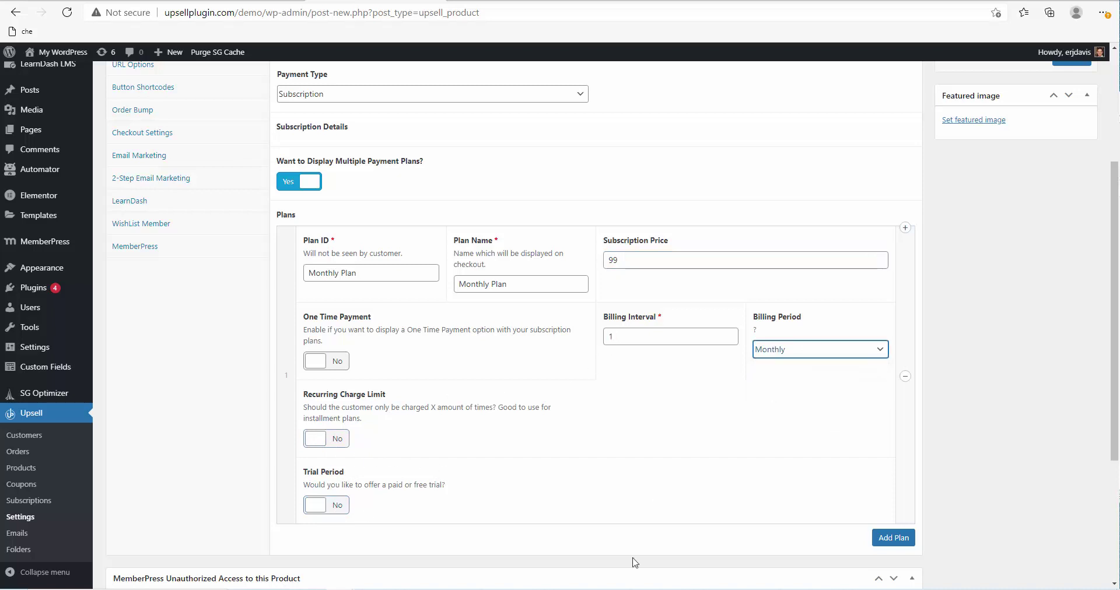
click(892, 538)
Enter 'Yearly Plan' as the second plan's ID and name
scroll(397, 408, down, 4)
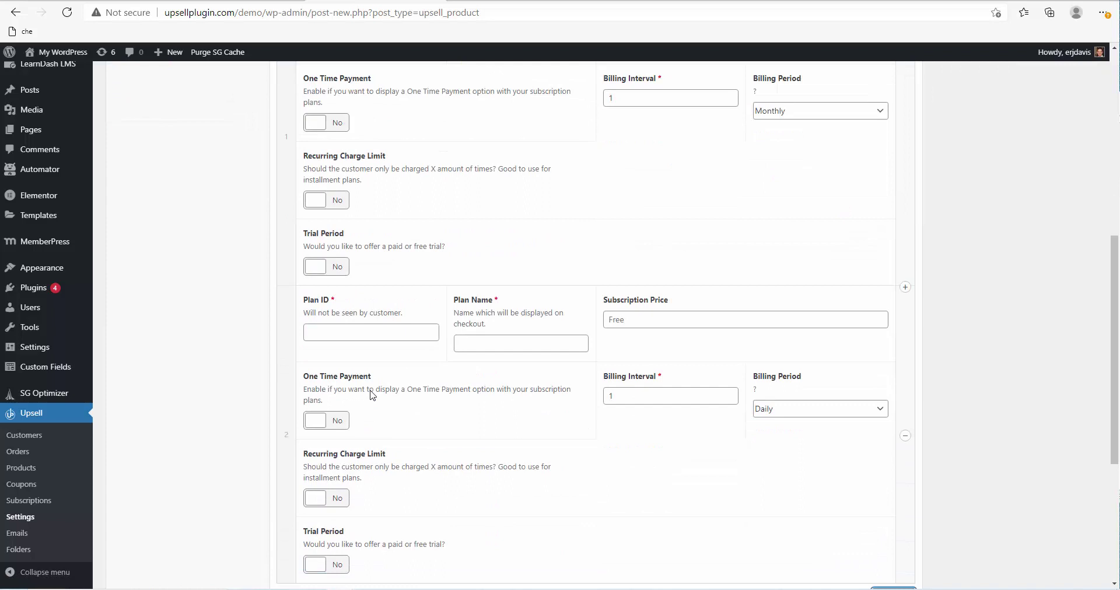
click(355, 328)
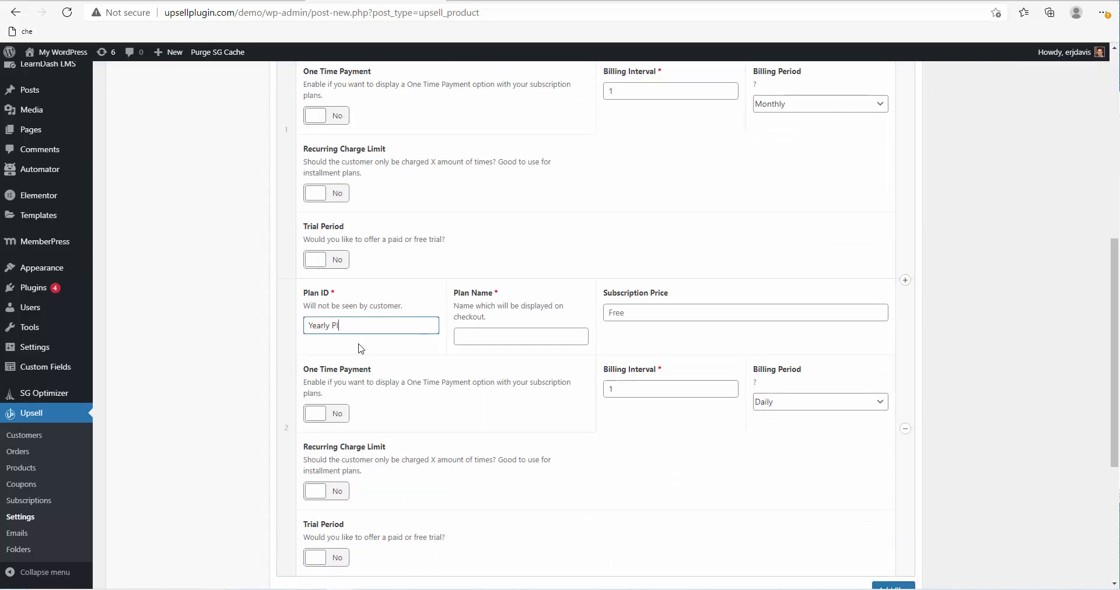
key(ctrl+shift+Left)
key(ctrl+shift+Left)
key(ctrl+c)
click(477, 339)
key(ctrl+v)
Price the Yearly Plan at 1000, bill it yearly, and add a third plan
click(635, 312)
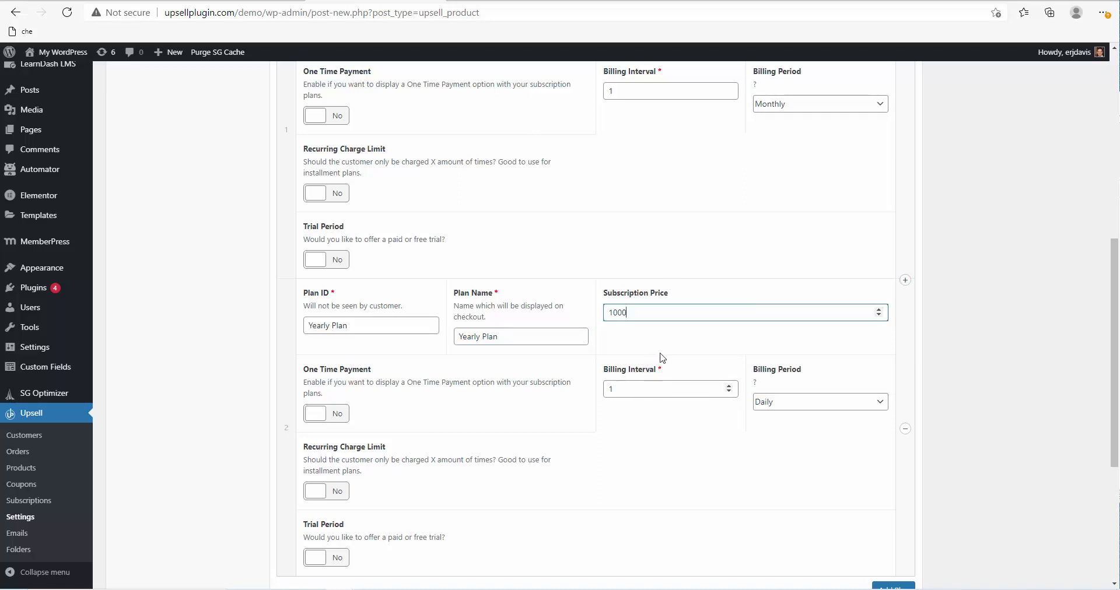
click(770, 400)
click(765, 453)
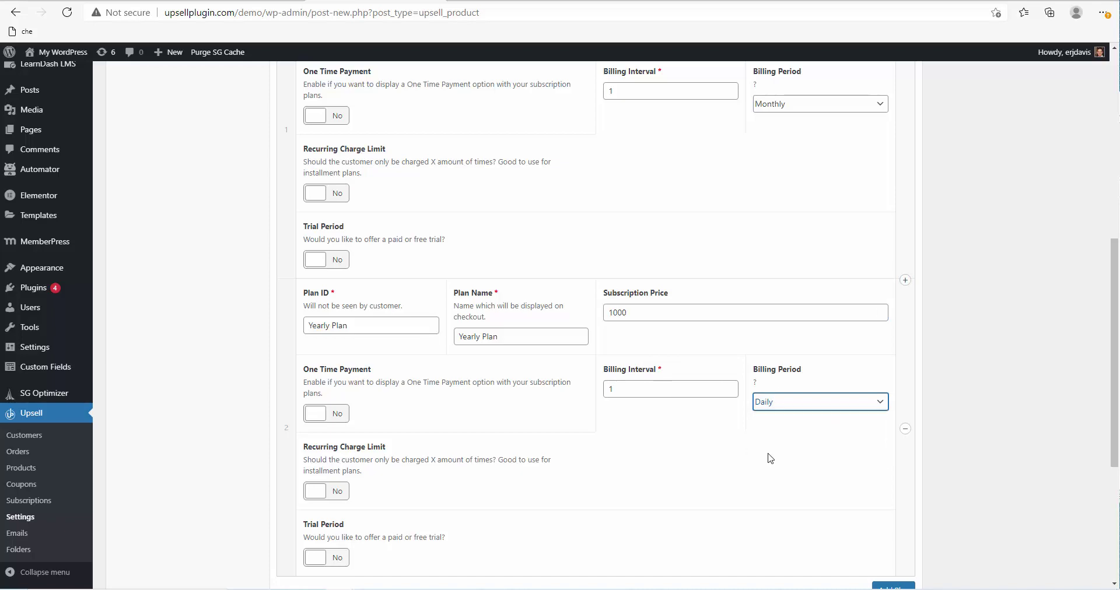
scroll(973, 404, down, 3)
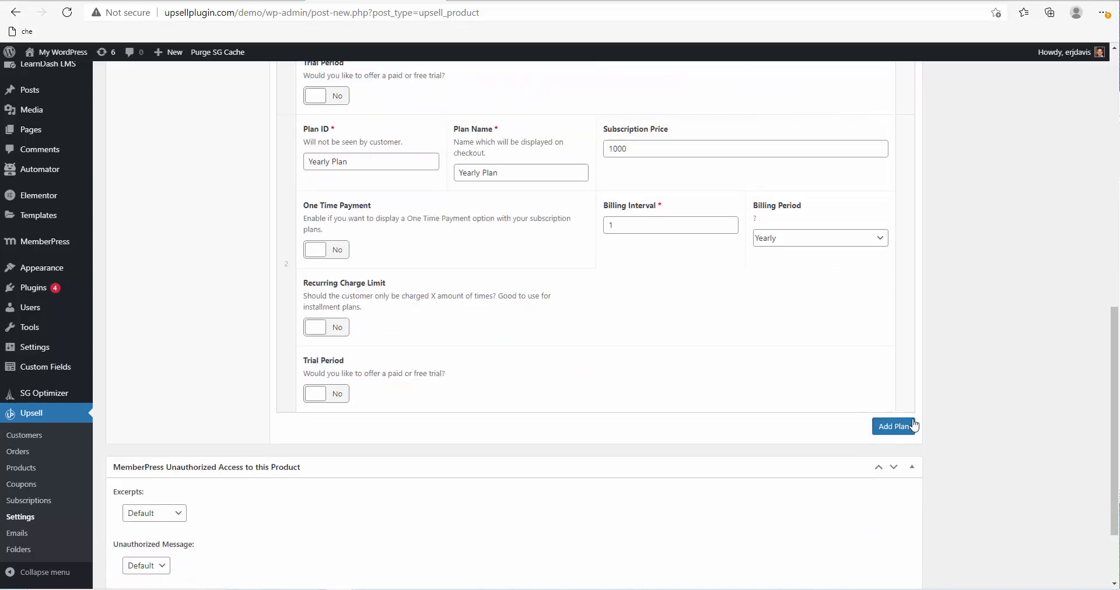
click(894, 423)
scroll(574, 379, down, 3)
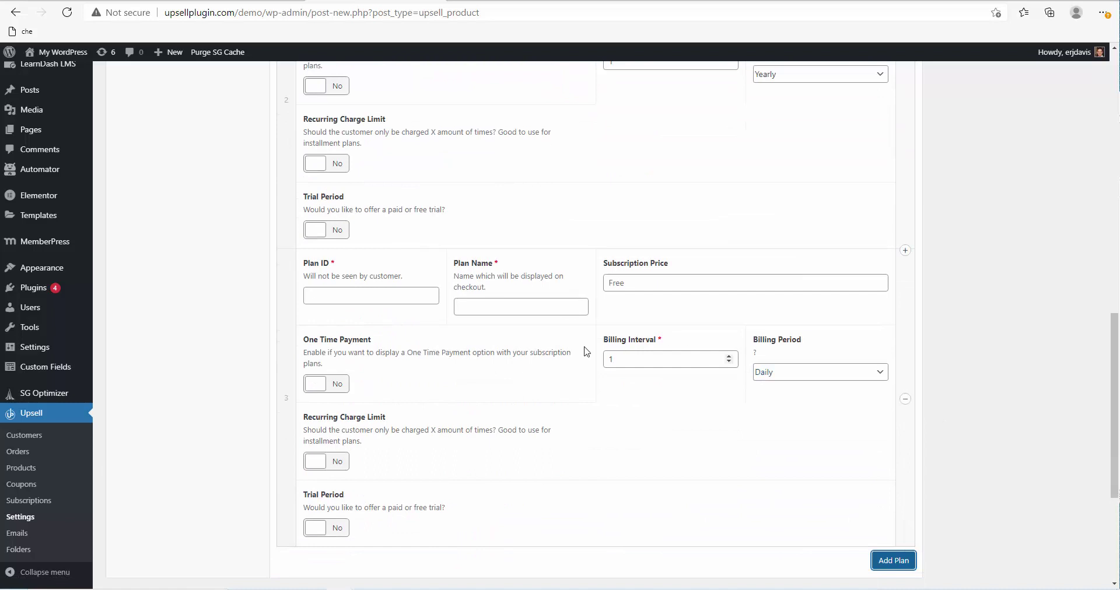
Fill the third plan as 'Life Time Plan', a one-time payment of 1999, and add a fourth plan
click(340, 296)
text(Life Time Plan)
key(ctrl+a)
click(461, 307)
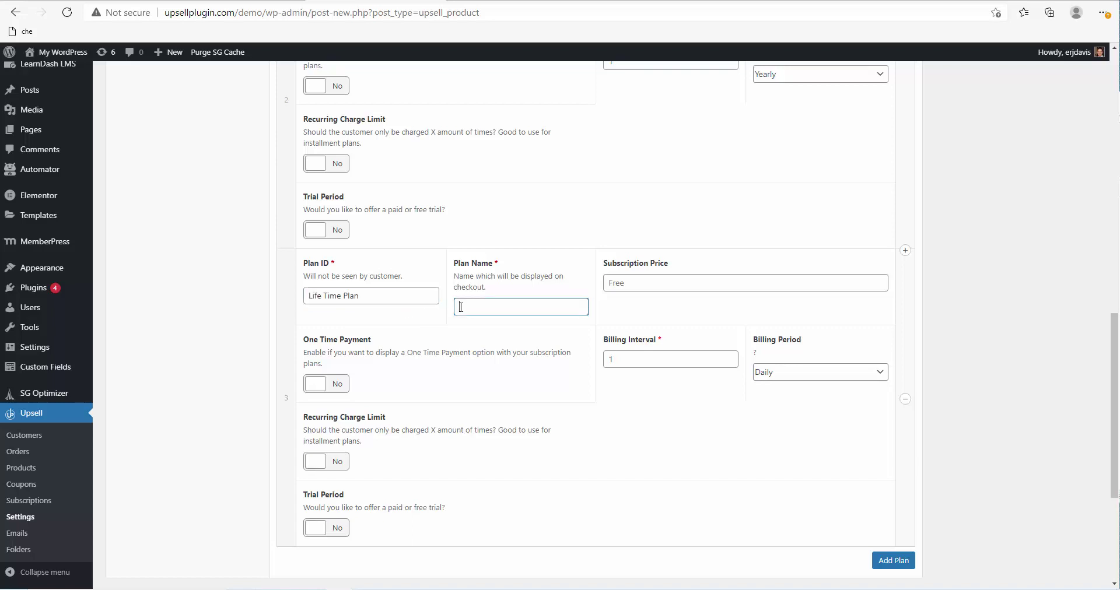
key(ctrl+v)
click(643, 290)
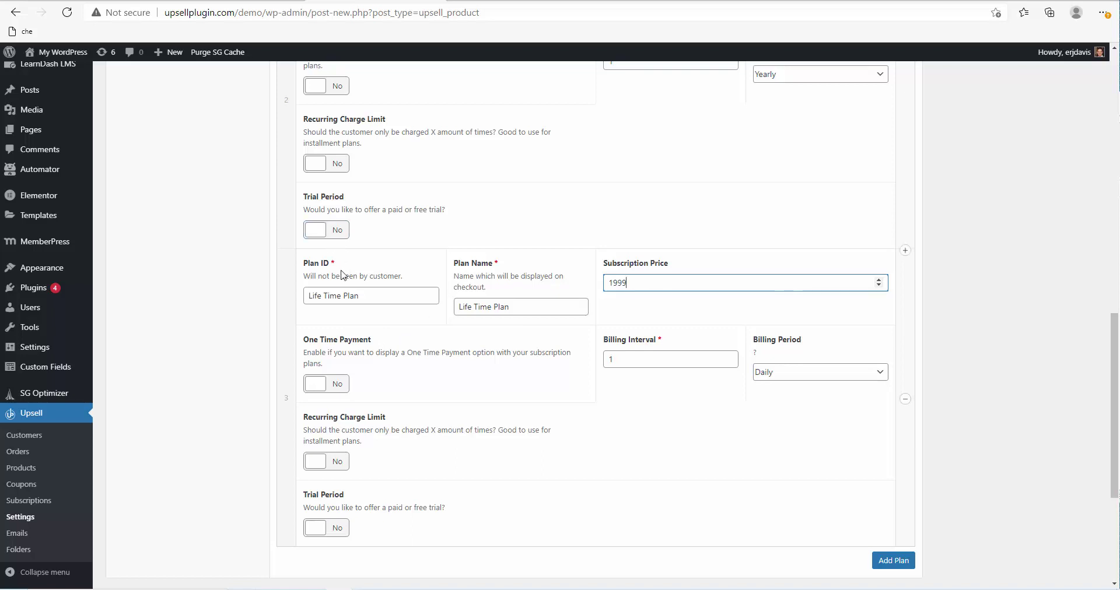
click(319, 386)
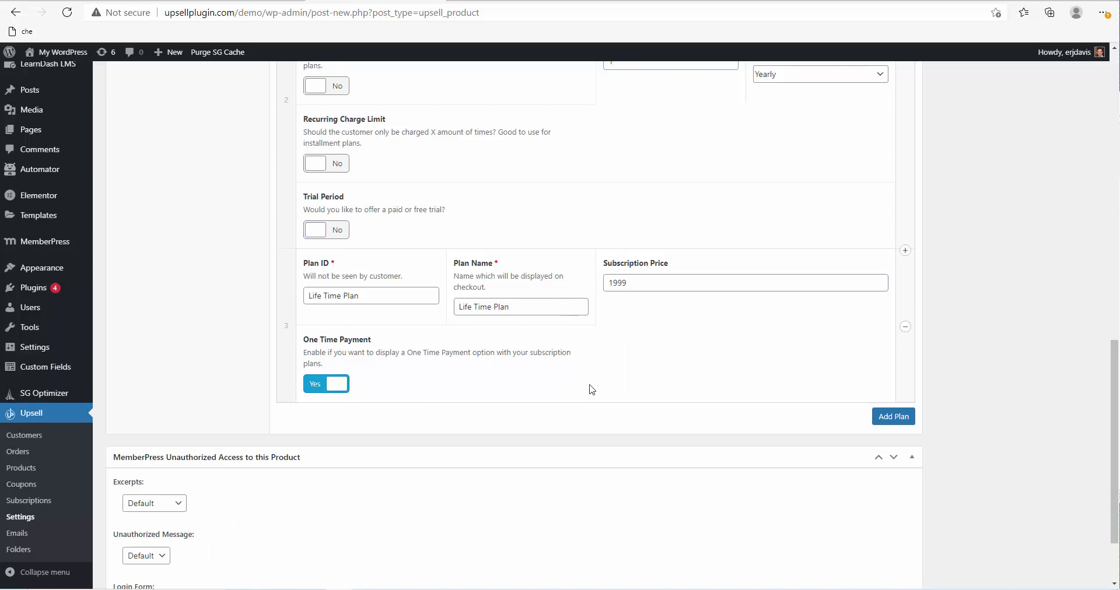
click(891, 418)
Enter 'Trial Plan' as the fourth plan's ID and name
scroll(394, 431, down, 1)
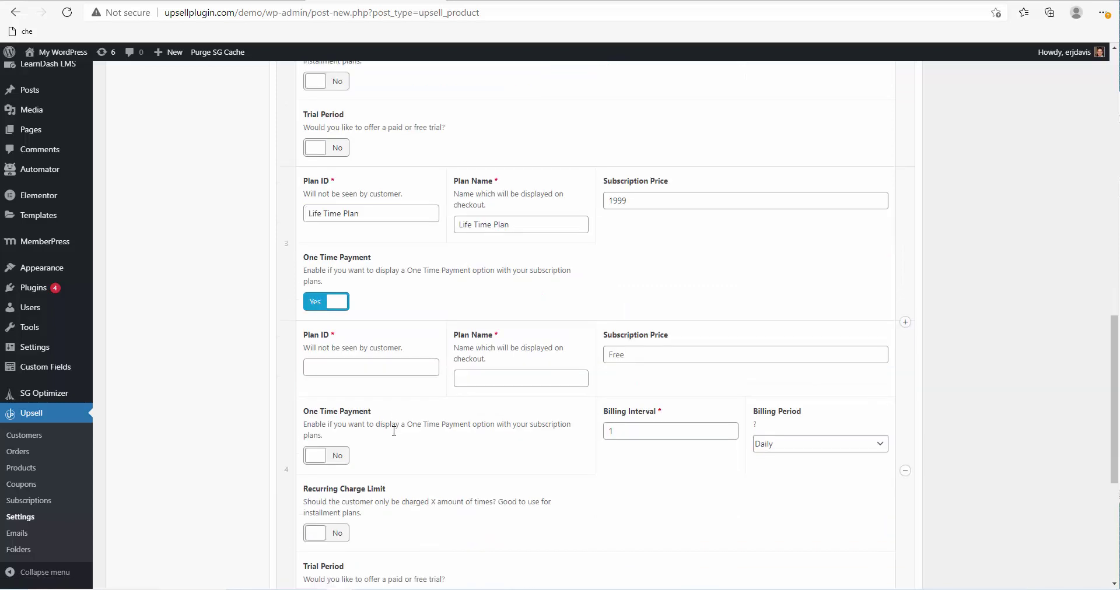
click(349, 370)
text(Trial Pla)
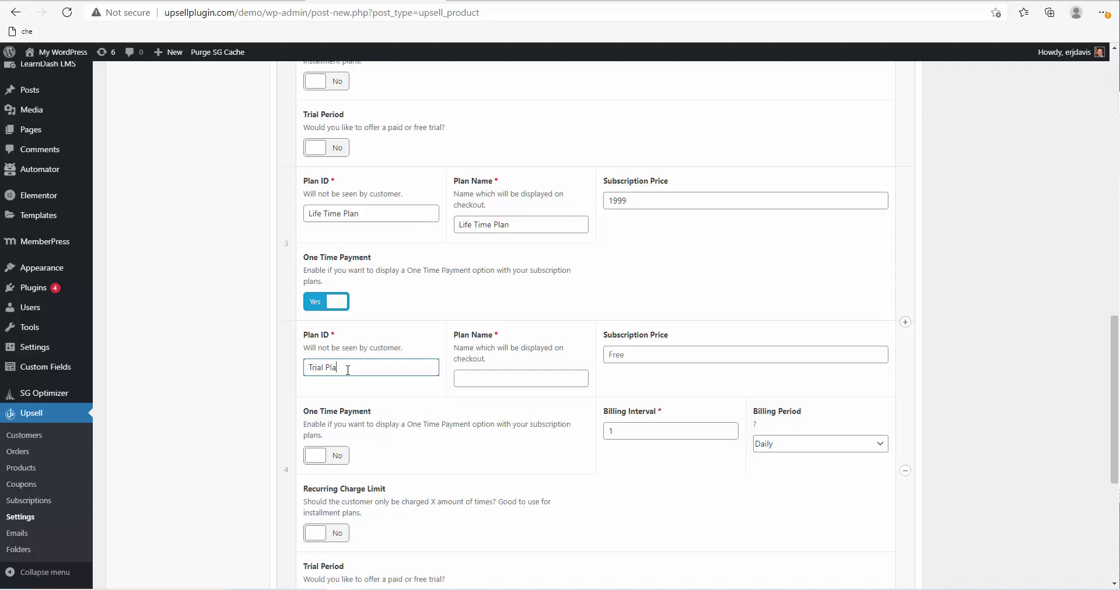
text(n)
key(ctrl+a)
click(505, 384)
key(ctrl+v)
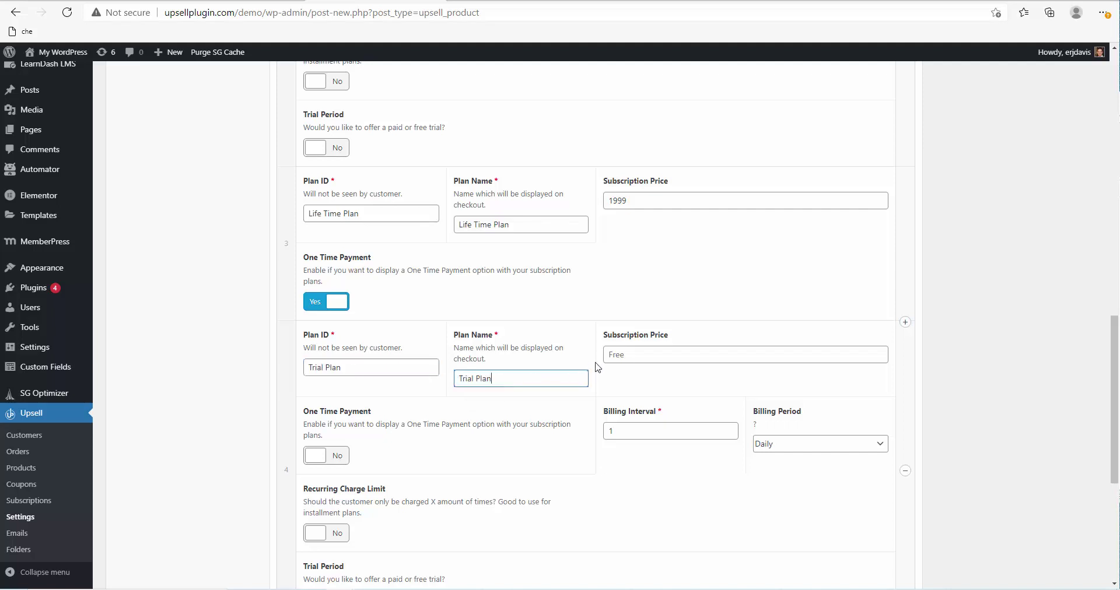
Price the Trial Plan at 107 billed monthly
click(648, 351)
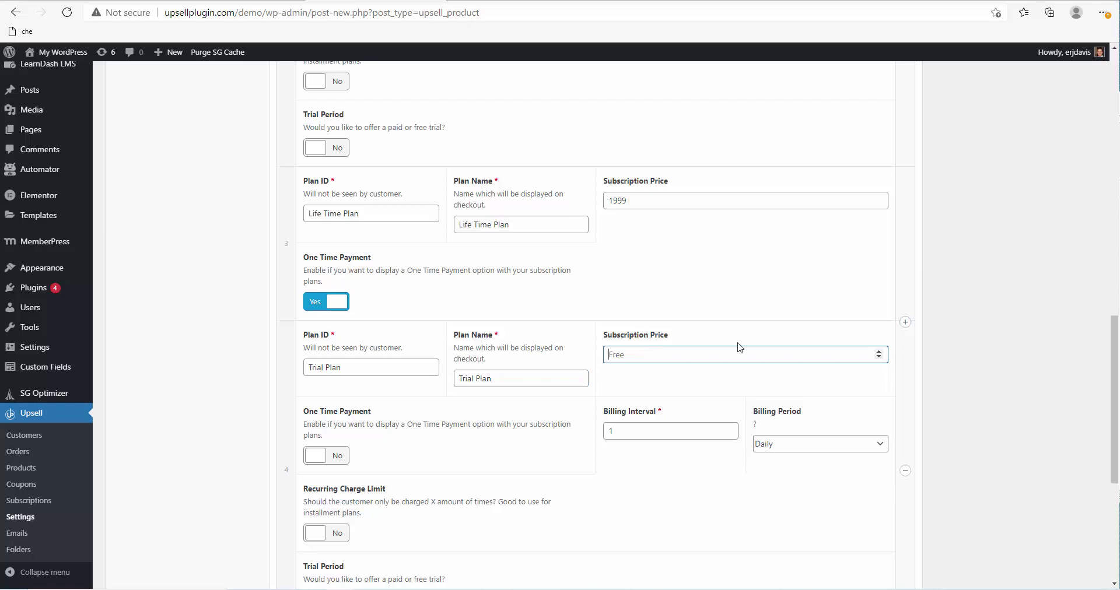
scroll(573, 219, up, 10)
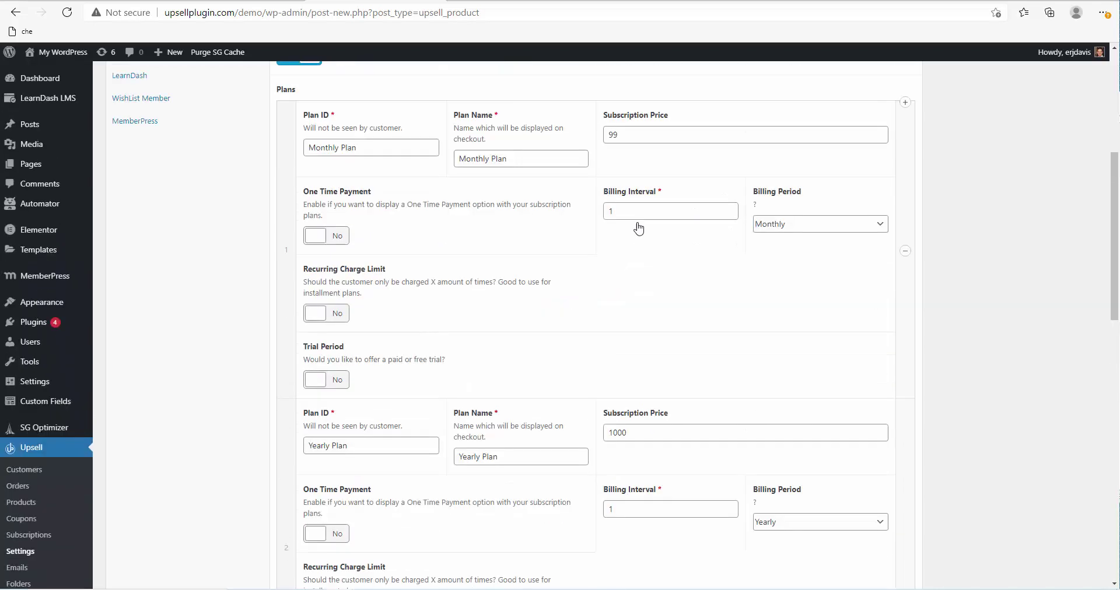
scroll(656, 266, down, 10)
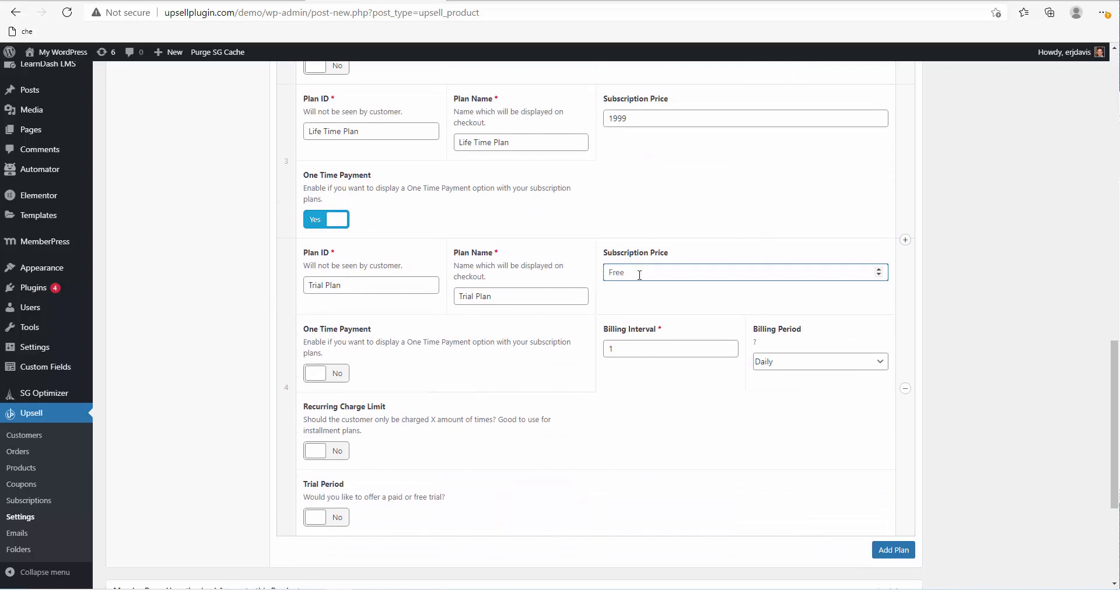
text(107)
click(818, 363)
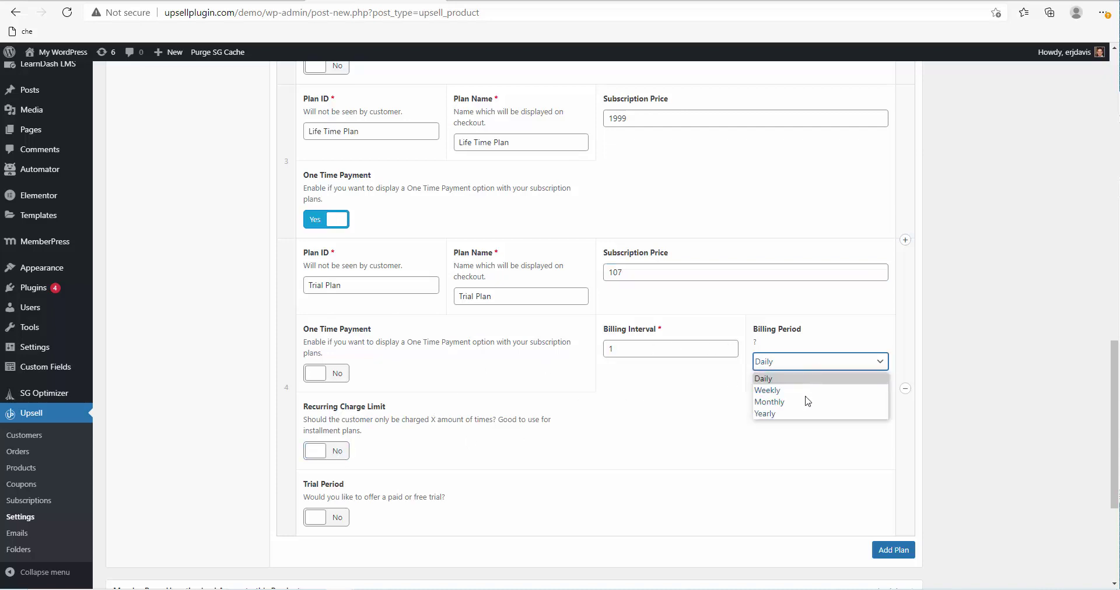
click(776, 403)
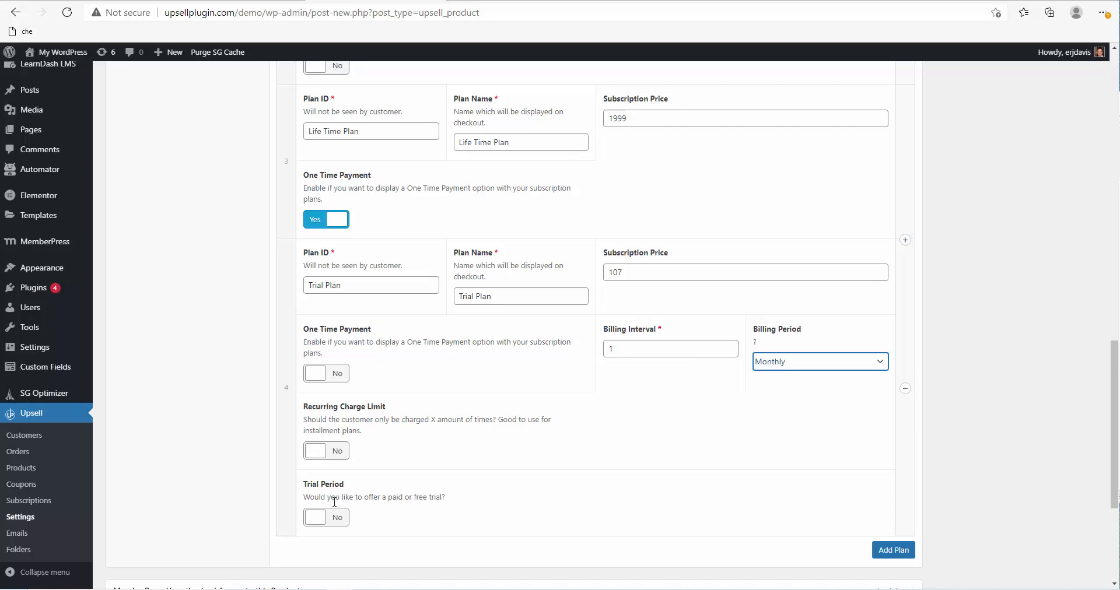
Enable a 7-day trial at price 0 for the Trial Plan and publish Example Plans
click(325, 517)
scroll(356, 467, down, 3)
click(376, 402)
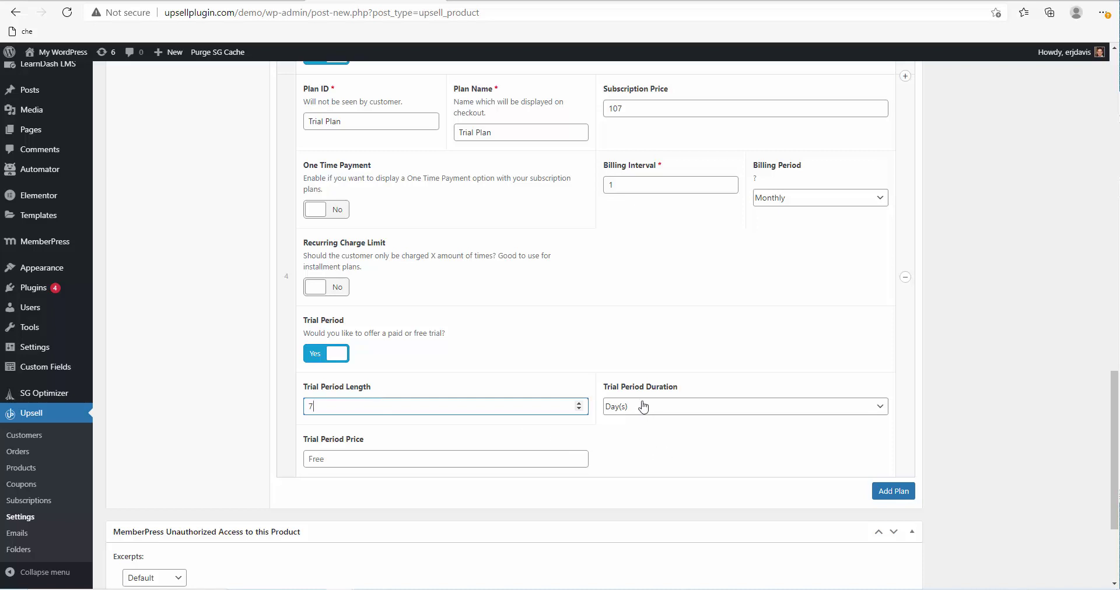
click(393, 463)
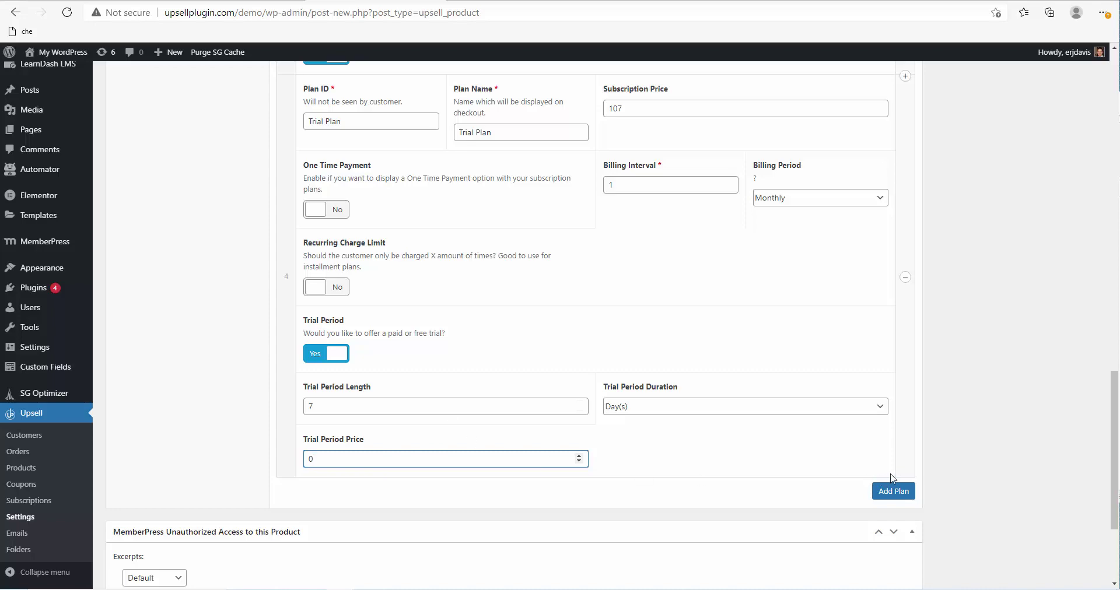
scroll(542, 427, up, 1)
scroll(542, 426, up, 15)
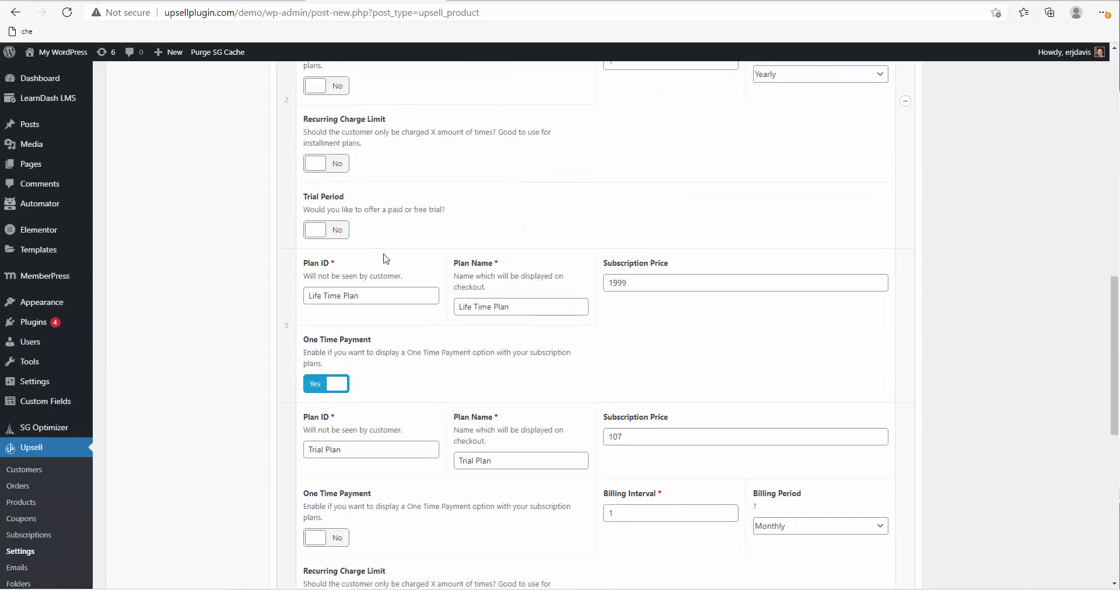
click(1068, 230)
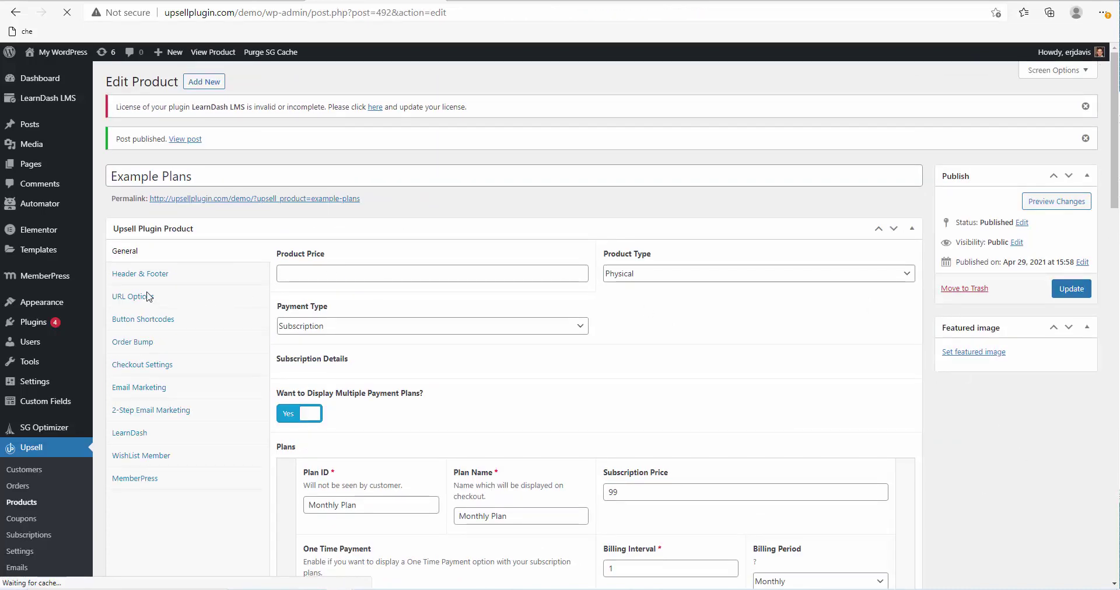
Review the four Plan Purchase Links under URL Options and copy the Purchase URL
click(138, 297)
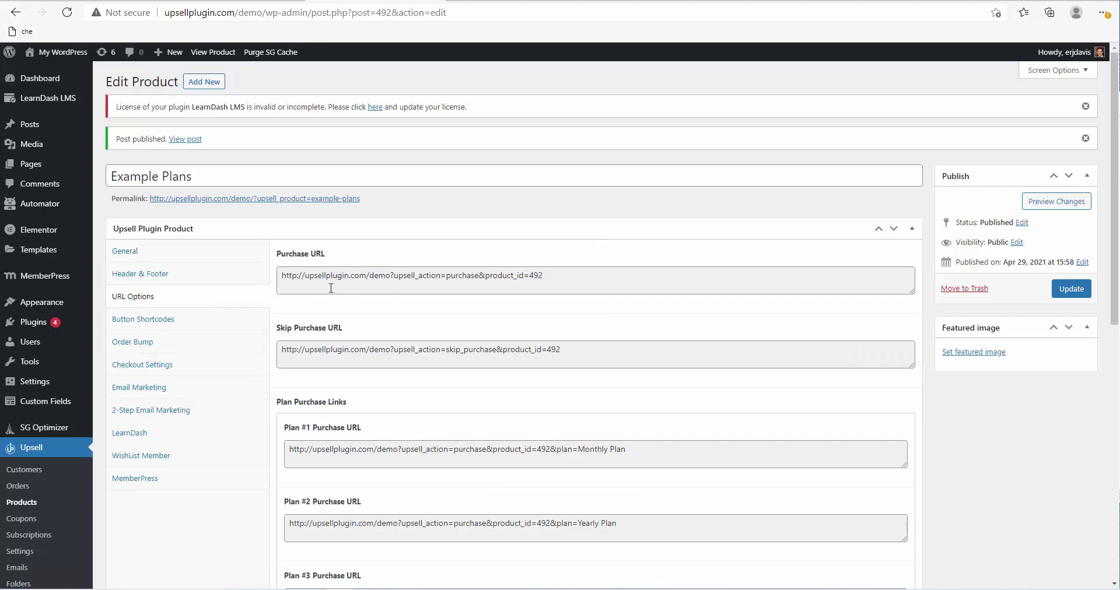
scroll(289, 426, down, 3)
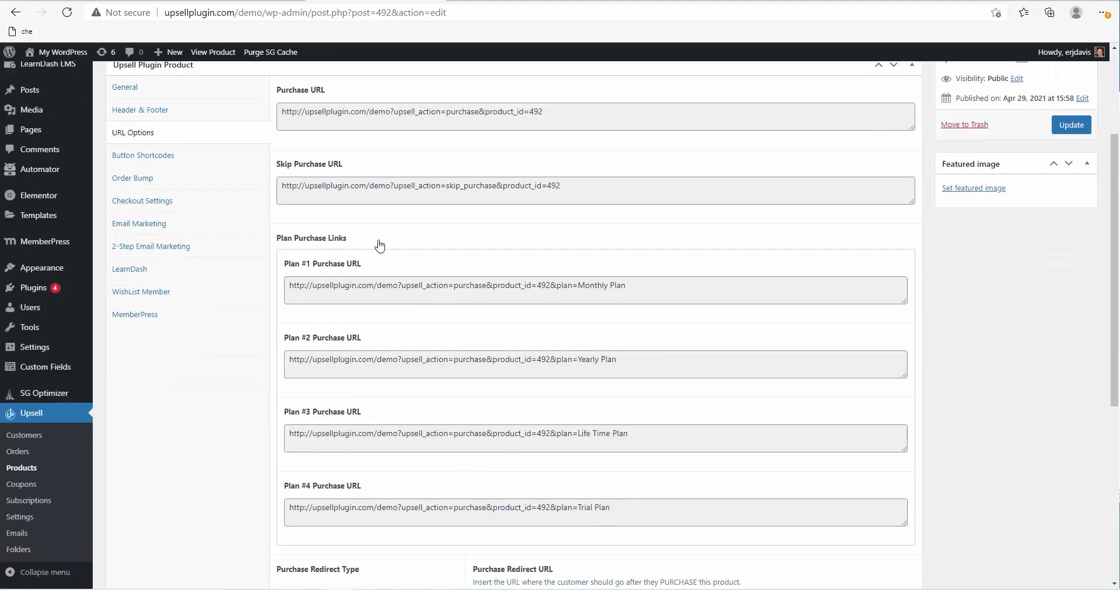
scroll(379, 245, up, 2)
click(425, 207)
key(ctrl+c)
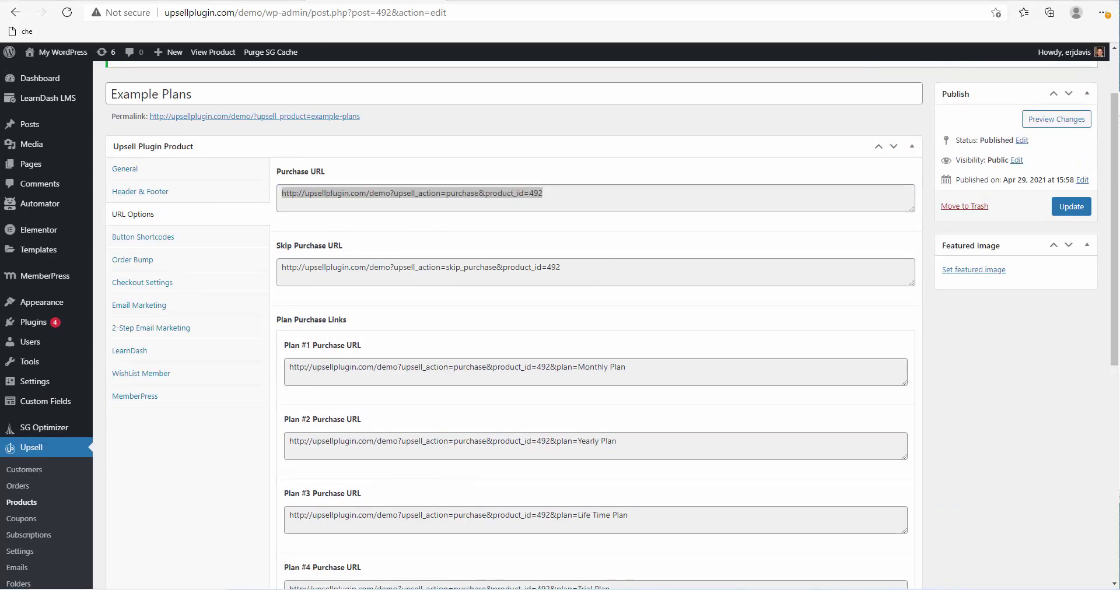
key(alt+Tab)
Load the copied purchase URL in the private window to view the checkout page
click(341, 92)
key(ctrl+v)
key(Return)
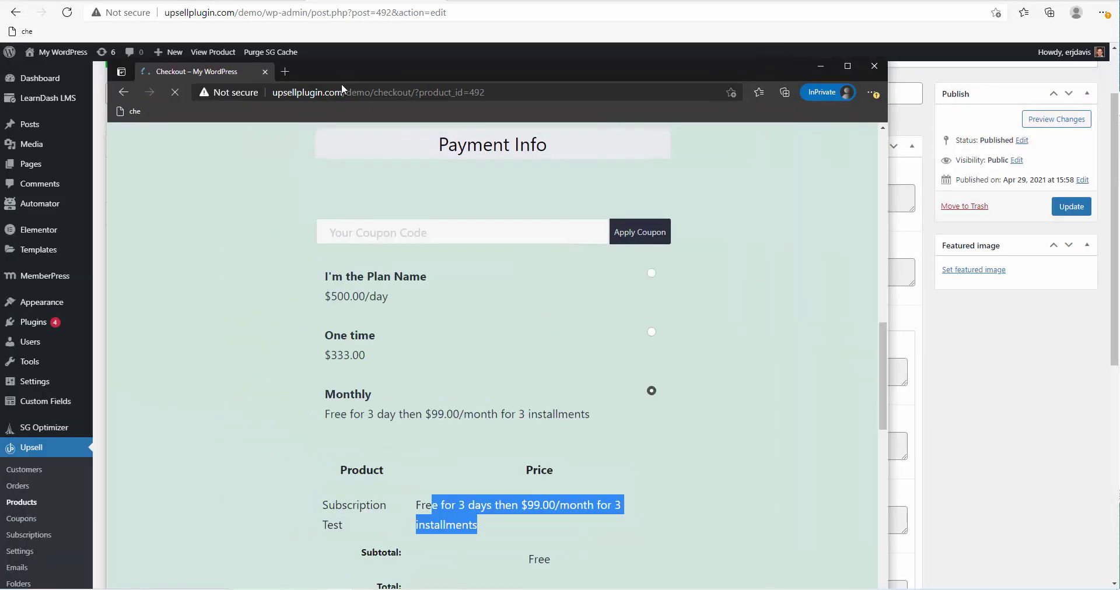
scroll(325, 390, down, 15)
scroll(325, 350, up, 2)
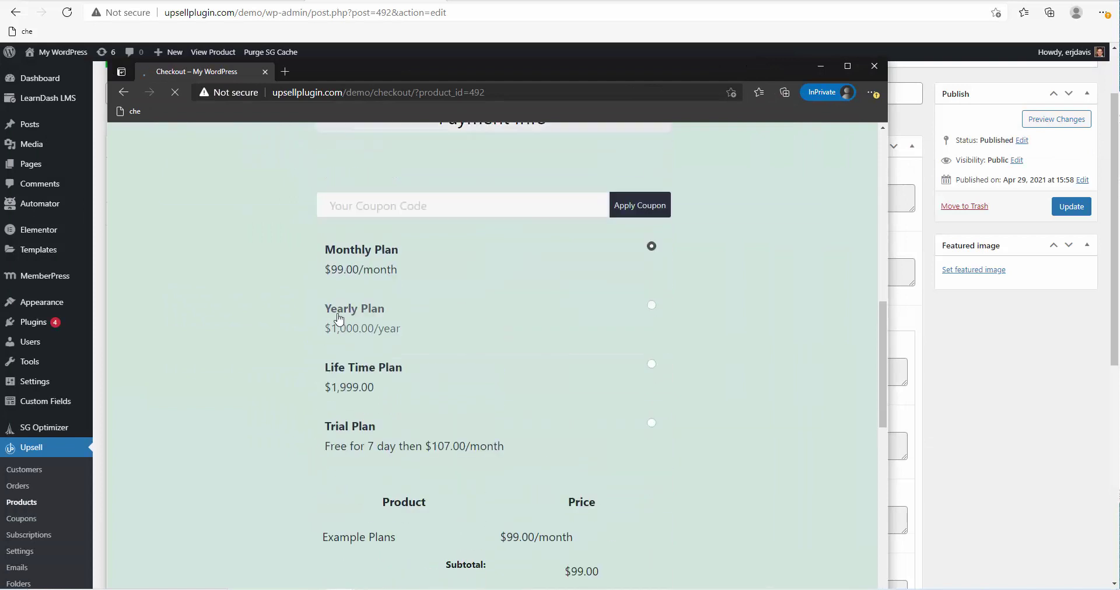
scroll(378, 288, down, 1)
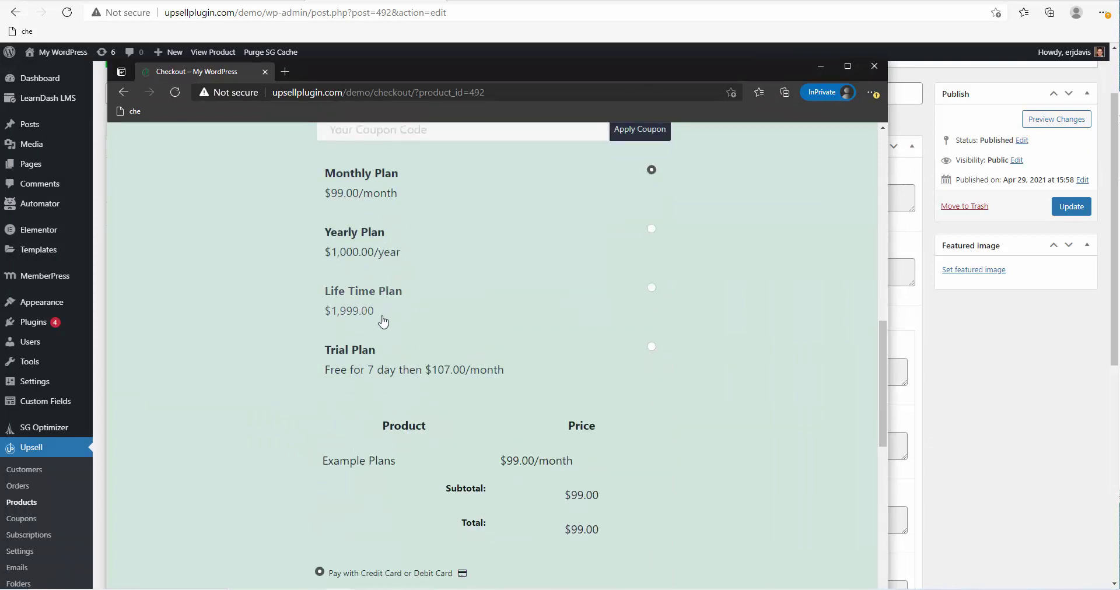
scroll(592, 270, down, 1)
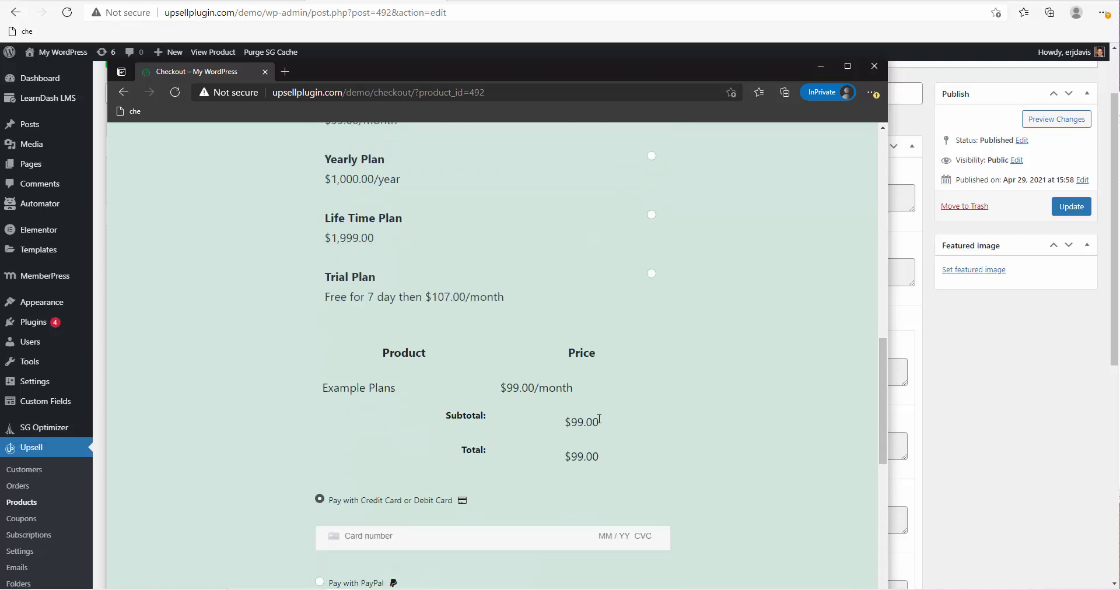
drag(504, 387, 534, 388)
scroll(468, 308, up, 2)
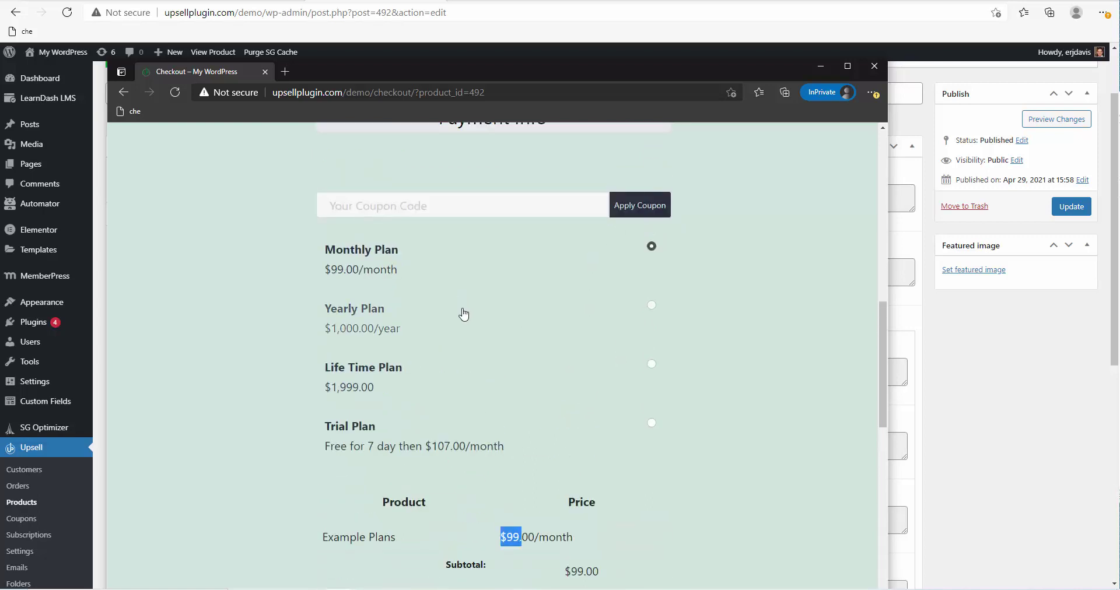
Try the Yearly, Life Time ($1,999.00) and Trial plans at checkout, then move the window aside
click(463, 312)
scroll(533, 465, down, 1)
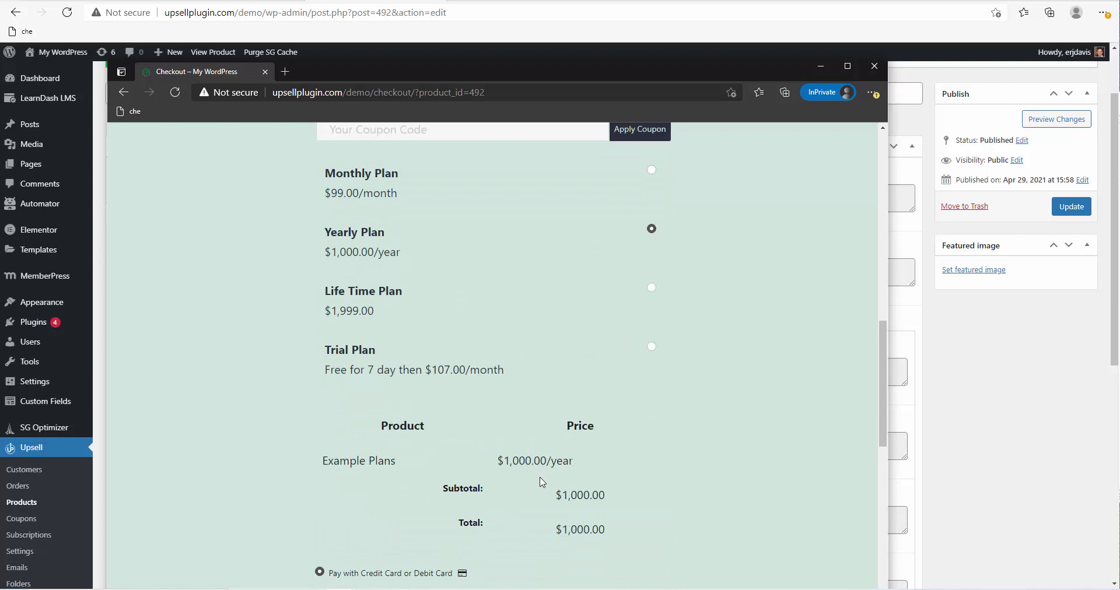
click(456, 299)
drag(581, 471, 522, 458)
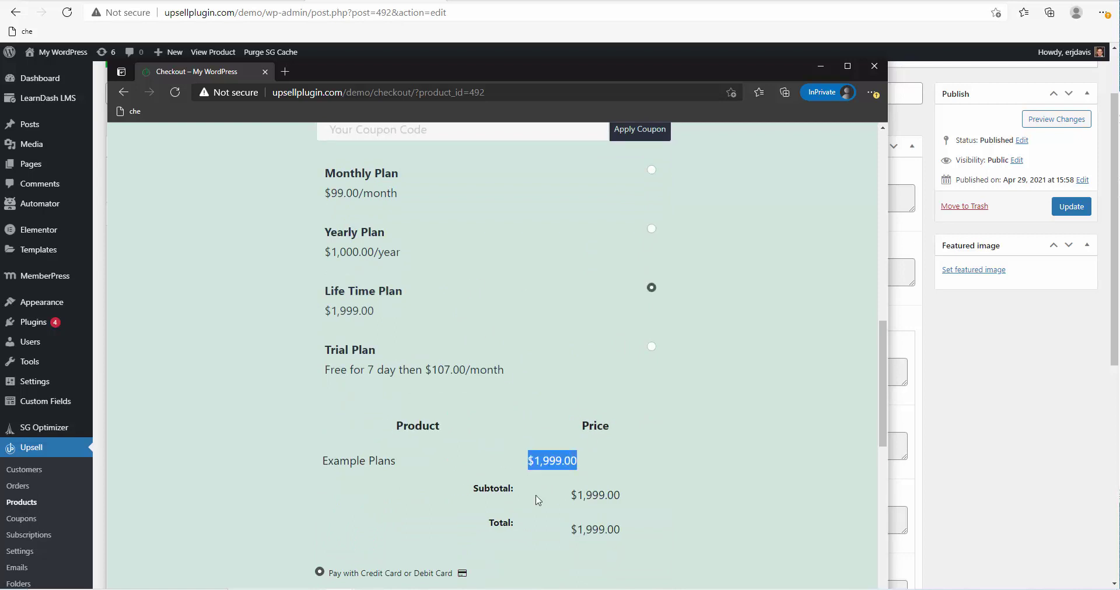
click(536, 368)
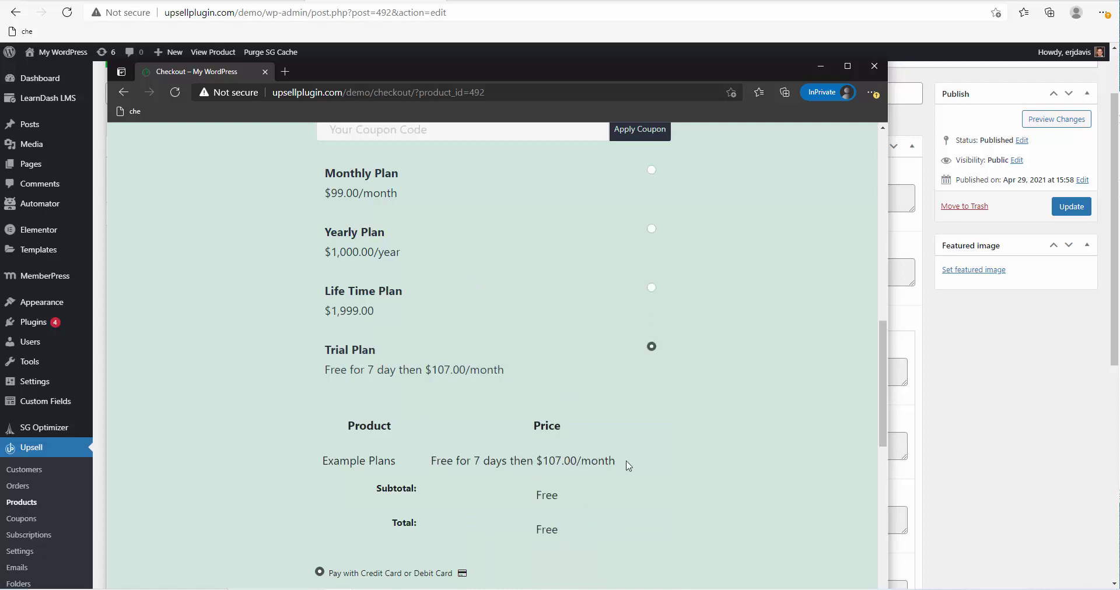
scroll(405, 308, up, 1)
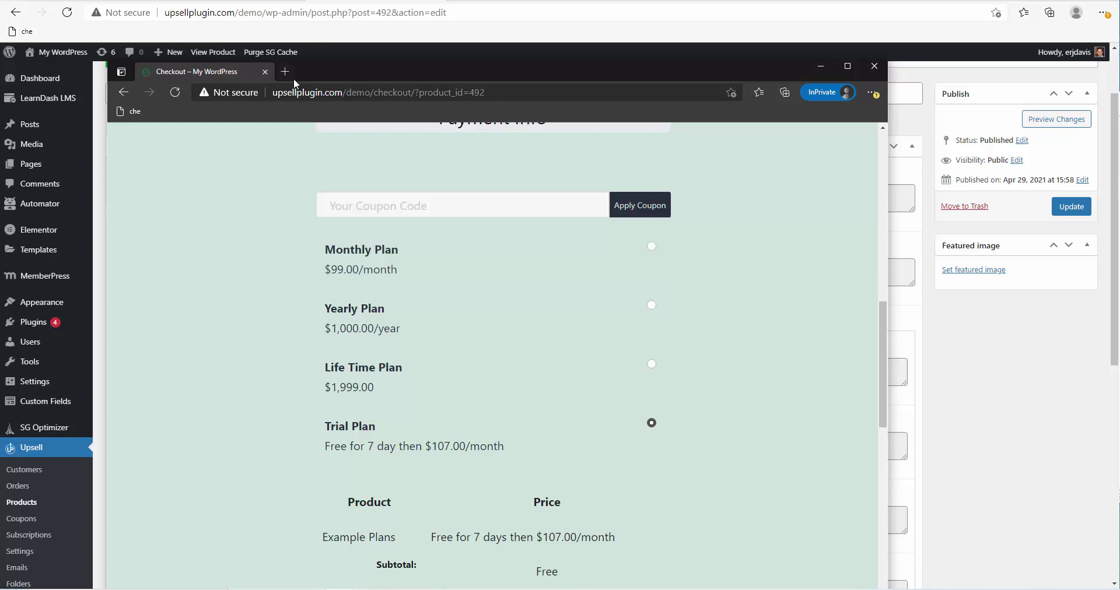
drag(310, 71, 1068, 40)
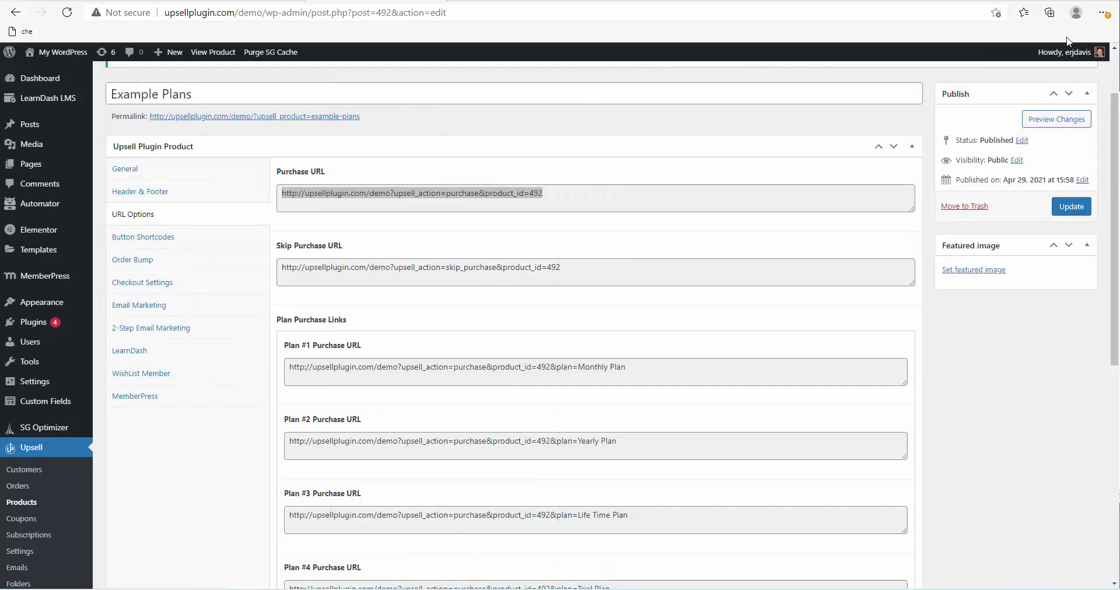
In URL Options, change Purchase Redirect Type to Page without choosing a redirect page
click(278, 226)
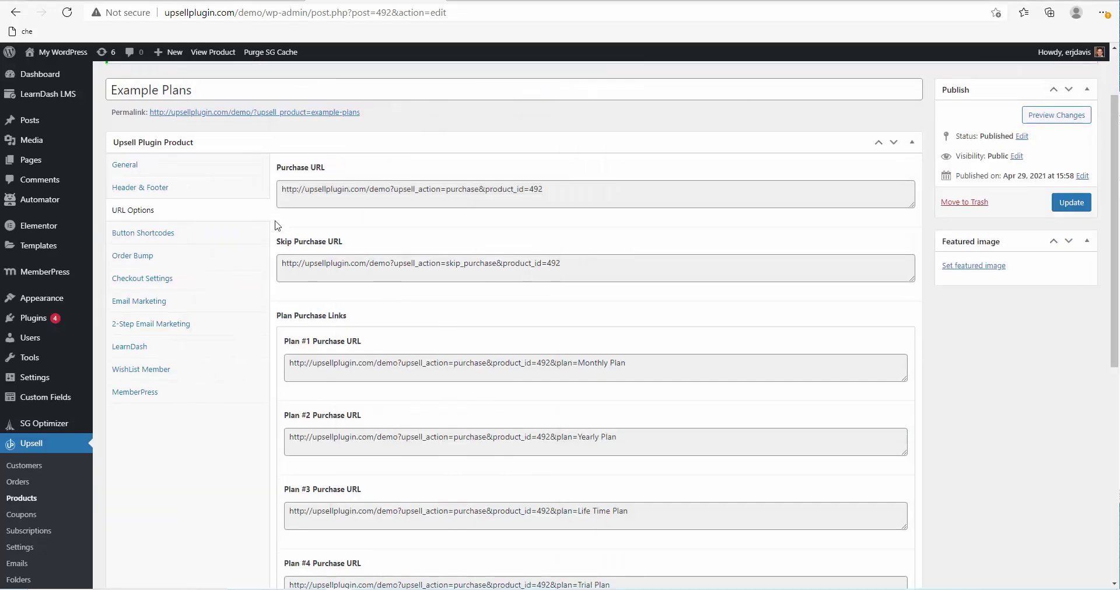
scroll(149, 180, down, 2)
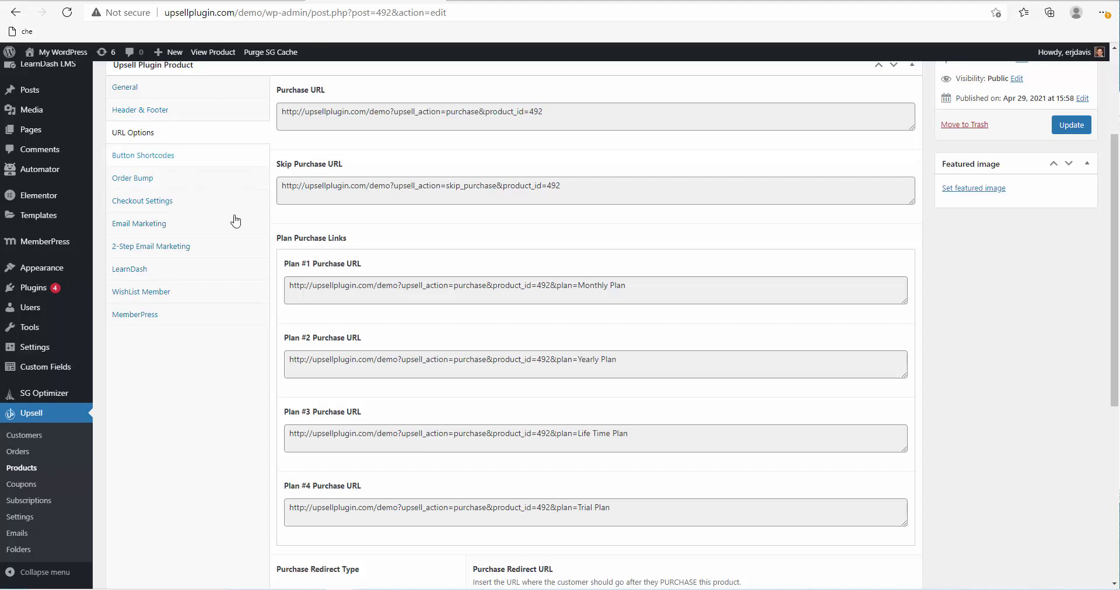
click(130, 93)
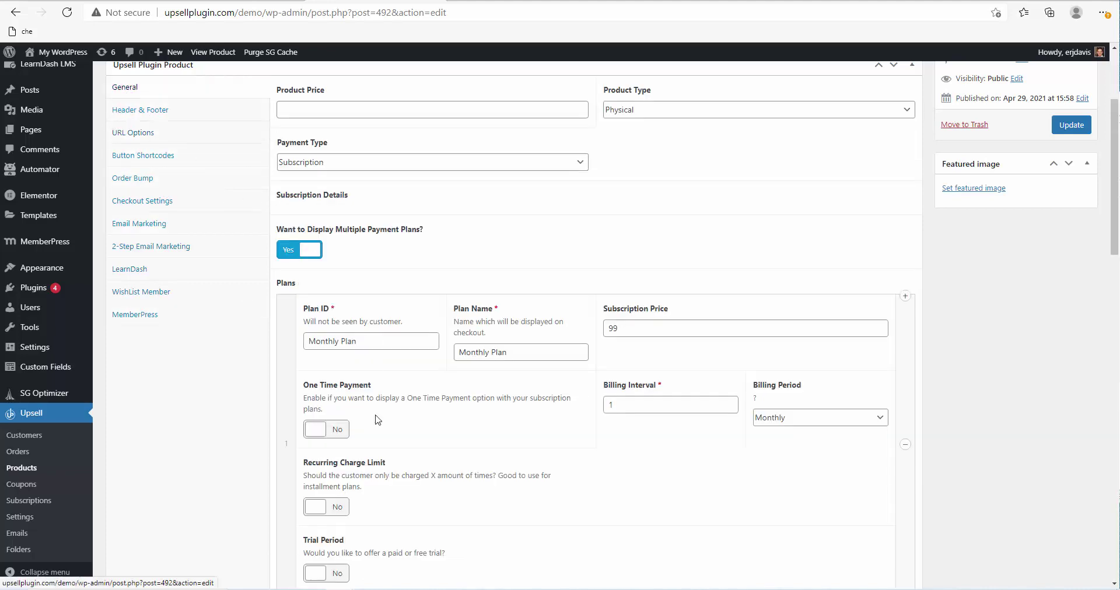
click(140, 133)
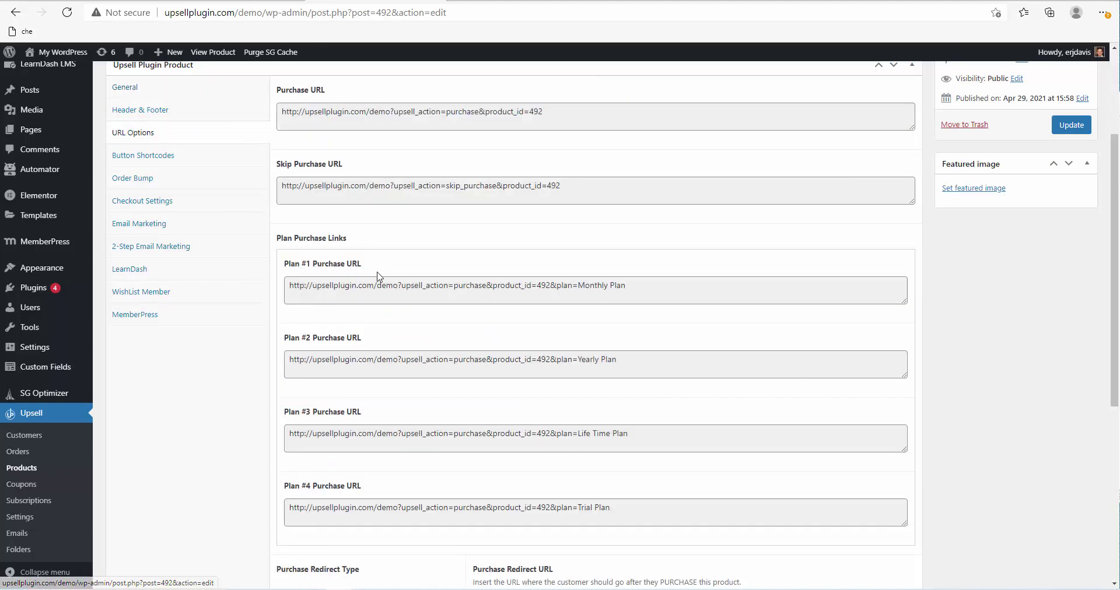
scroll(441, 279, down, 5)
click(397, 257)
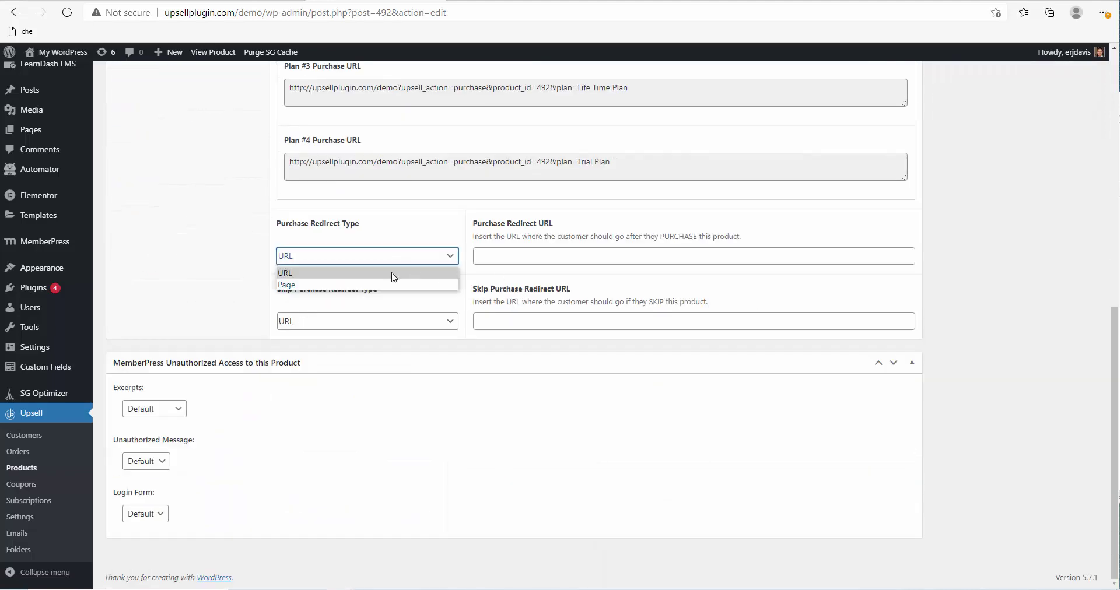
click(385, 287)
click(495, 259)
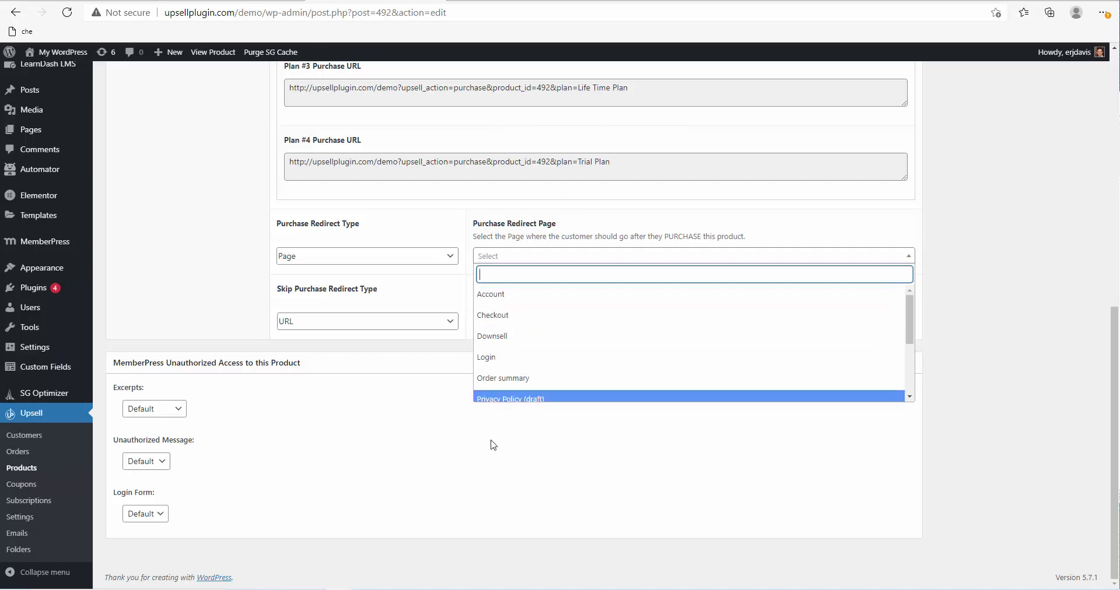
scroll(451, 362, up, 1)
scroll(955, 426, up, 5)
click(930, 413)
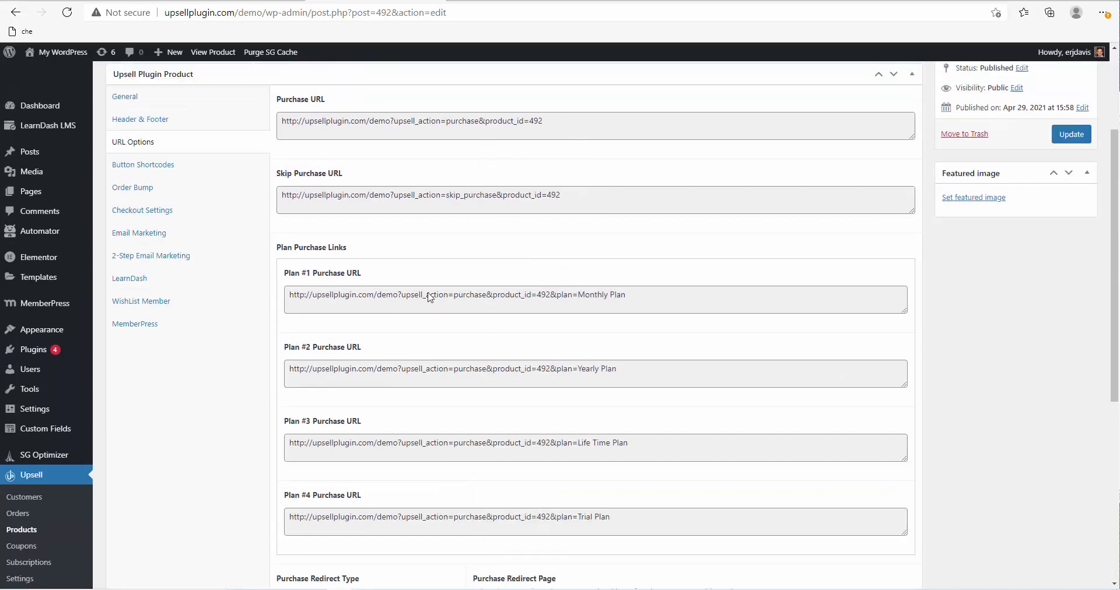
Review the four plans listed at checkout with Trial Plan preselected, then hide the checkout window
scroll(353, 262, down, 1)
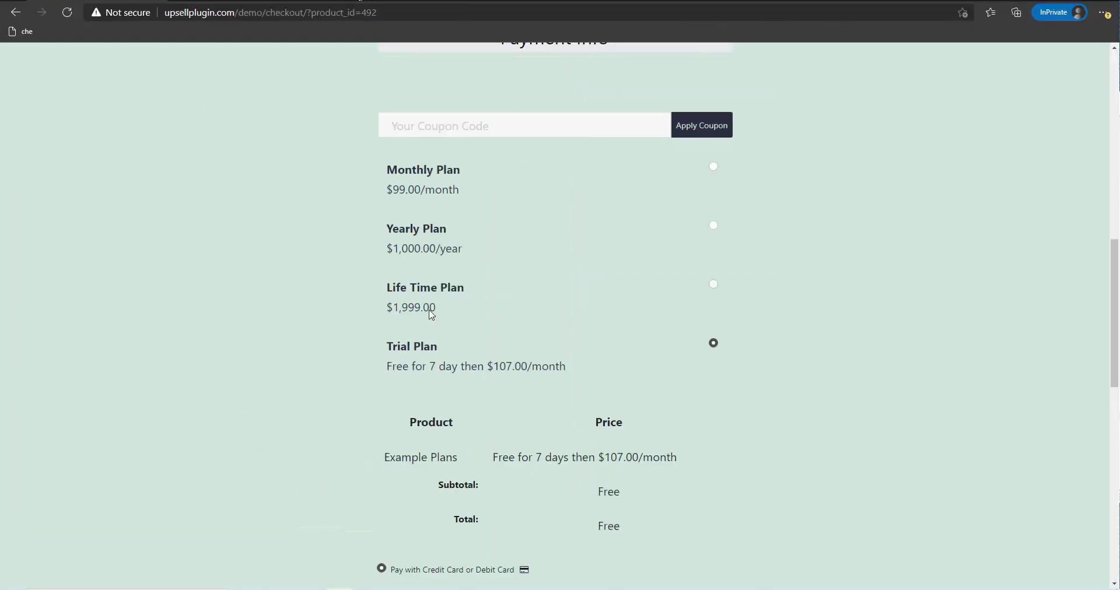
drag(719, 6, 713, 90)
key(alt+F4)
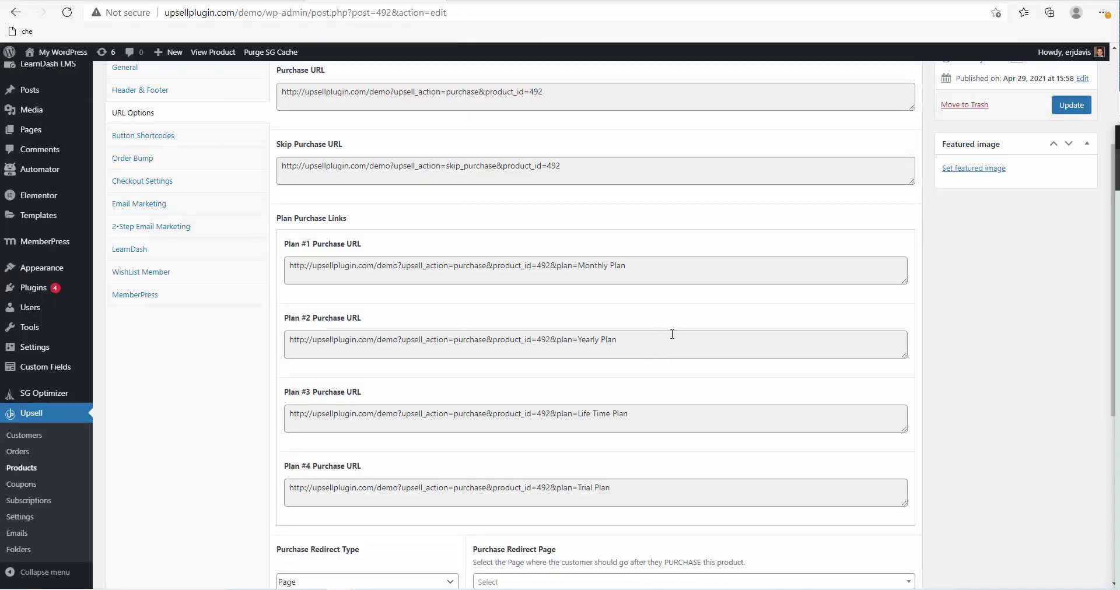
Load the Plan #2 purchase URL in checkout and confirm Yearly Plan at $1,000.00/year
click(395, 331)
key(ctrl+c)
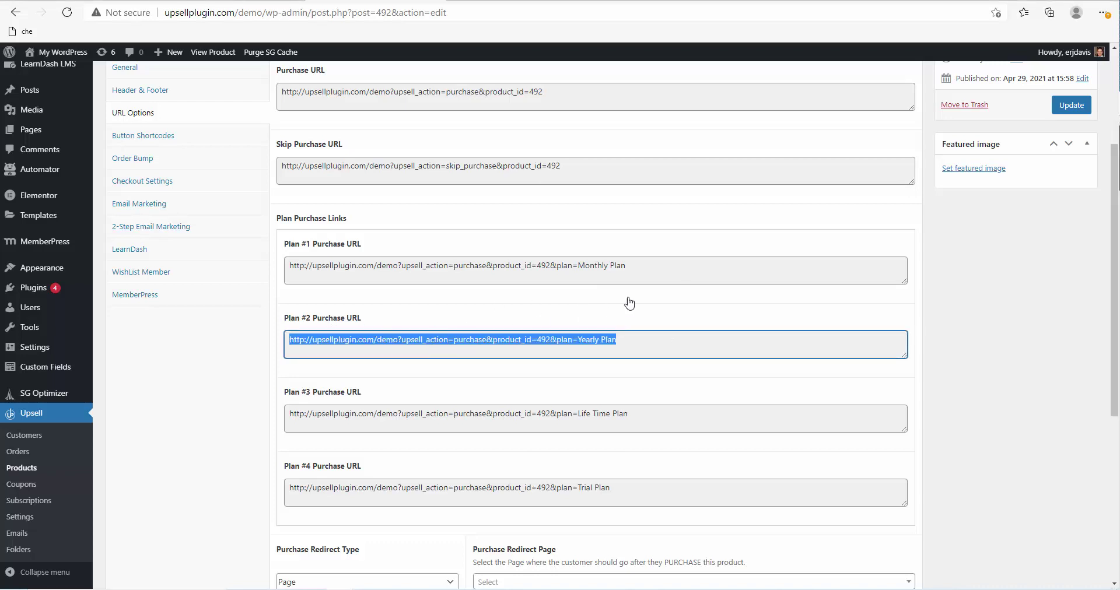
key(alt+Tab)
drag(666, 59, 414, 32)
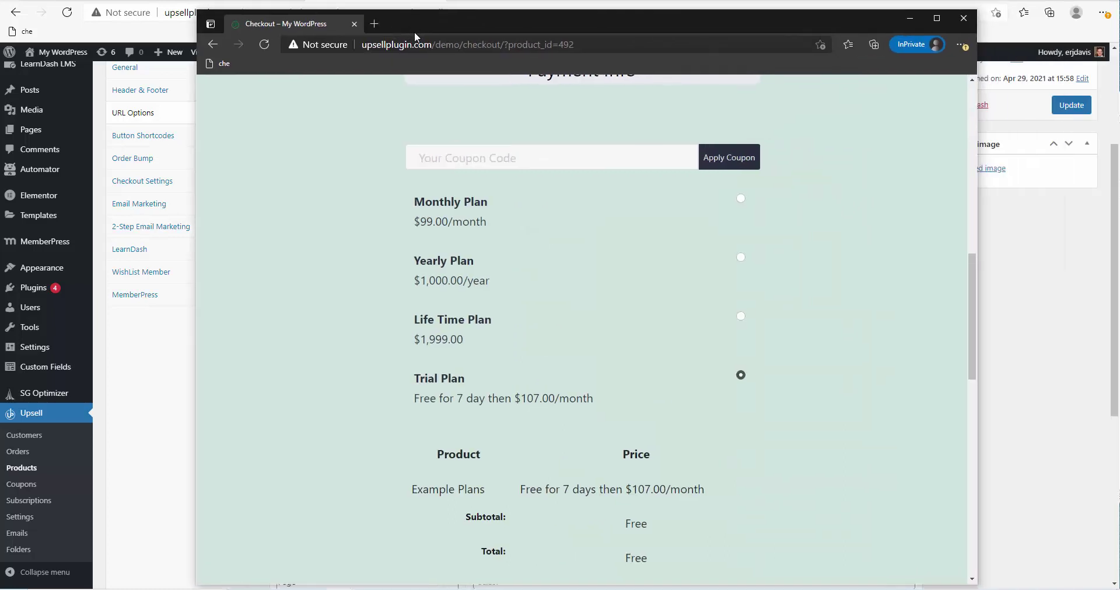
click(415, 42)
key(ctrl+v)
key(Return)
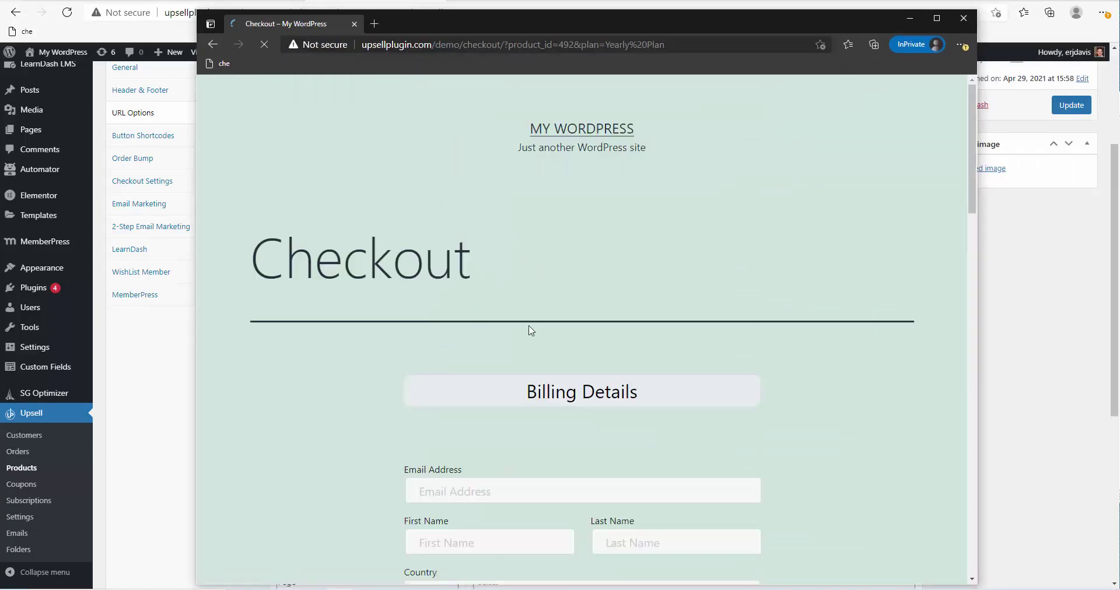
scroll(424, 379, down, 12)
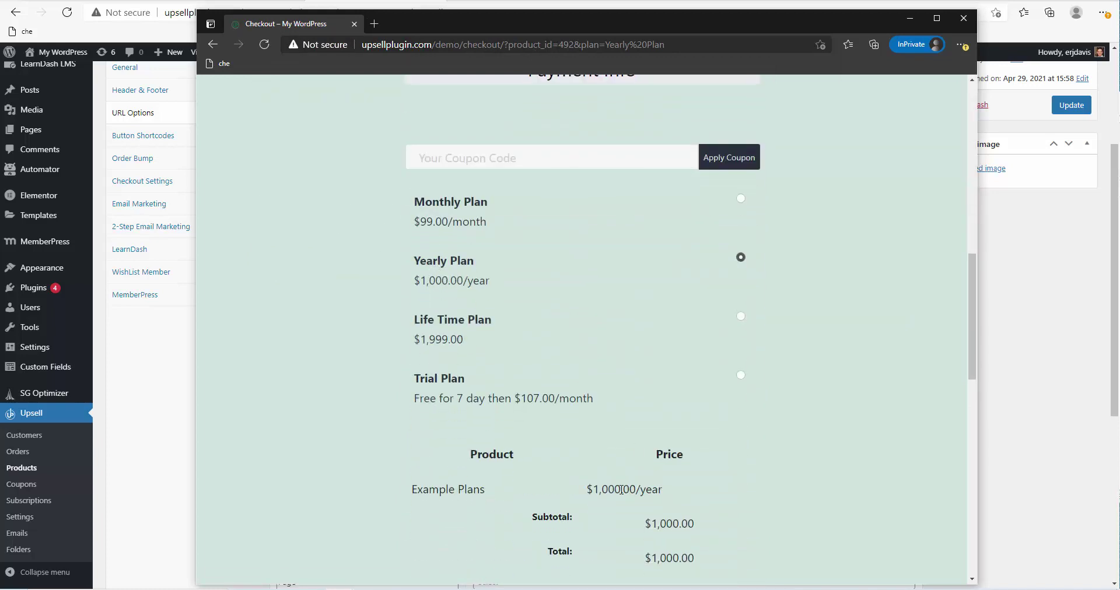
drag(663, 489, 593, 489)
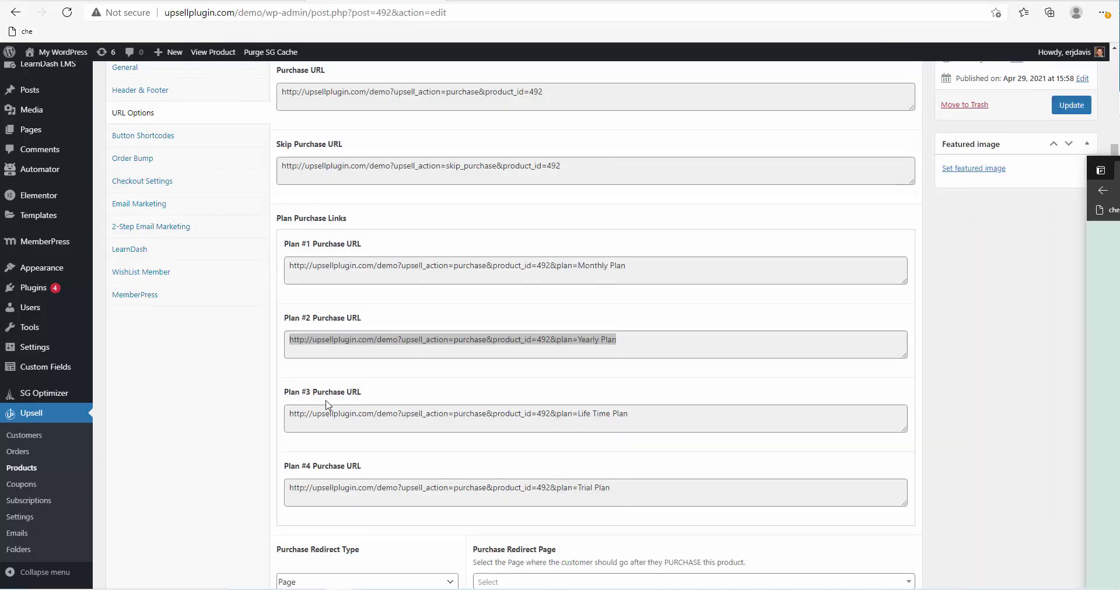
Load the Plan #3 purchase URL in the checkout window and review the plan list
drag(639, 420, 288, 407)
key(ctrl+c)
drag(1115, 108, 287, 98)
click(368, 124)
key(ctrl+v)
key(Return)
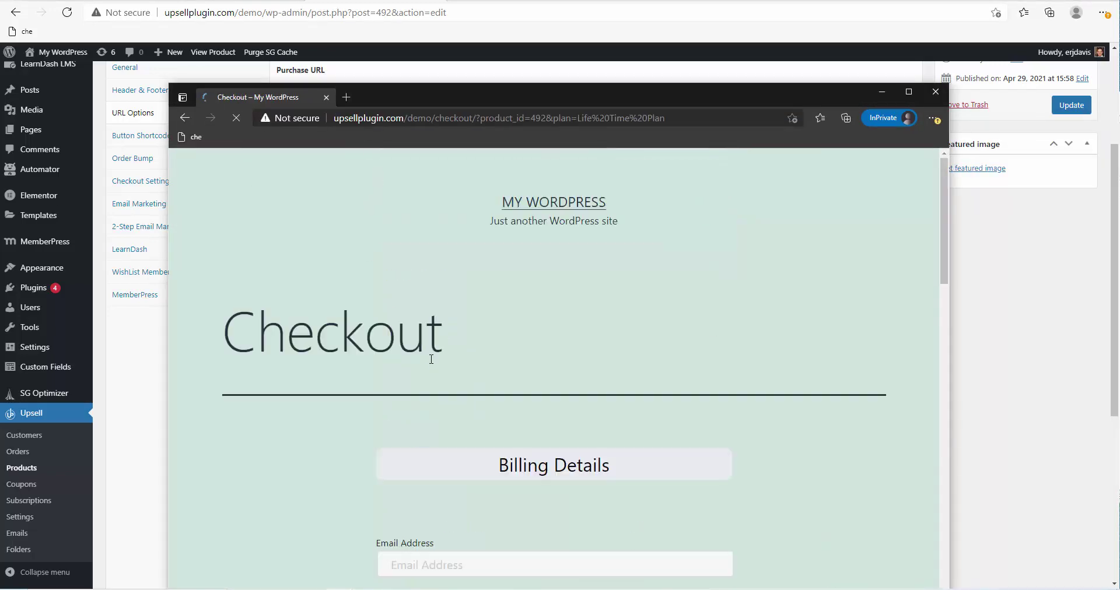
scroll(431, 359, down, 15)
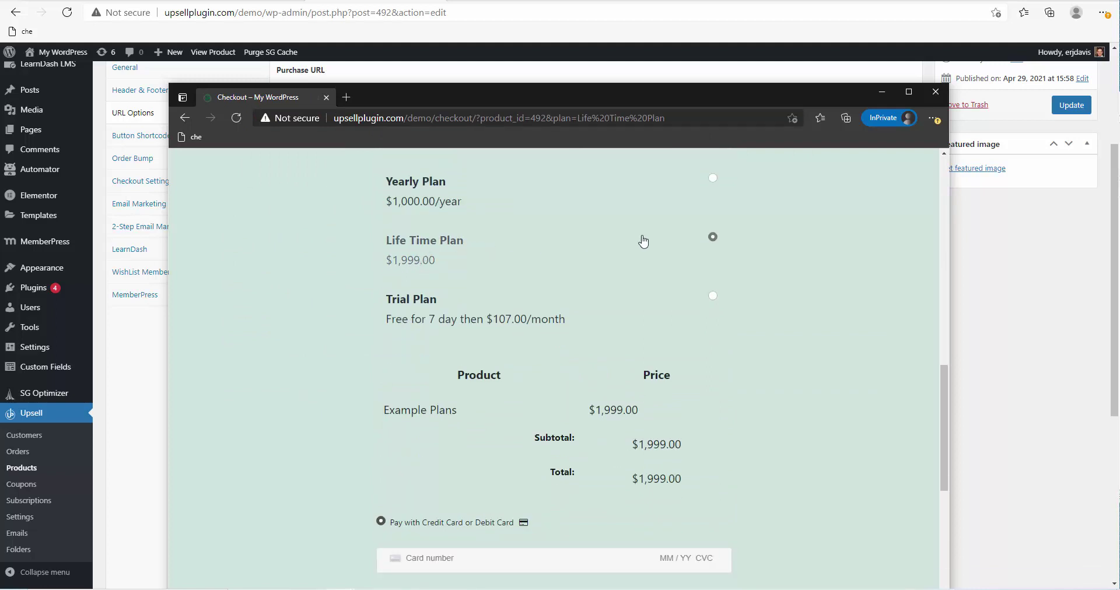
scroll(587, 373, down, 1)
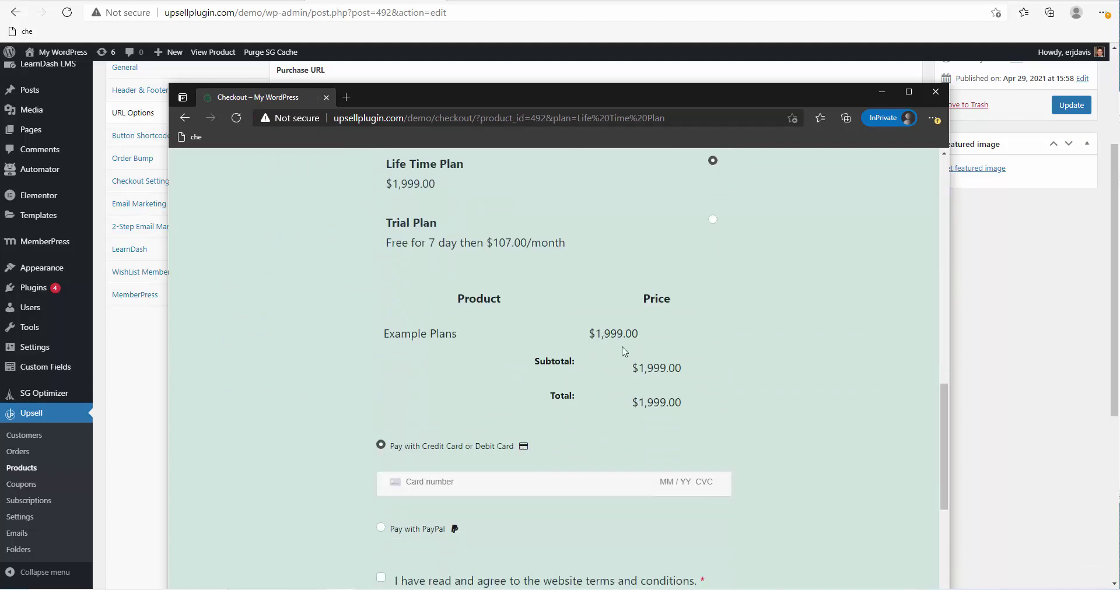
scroll(609, 337, up, 2)
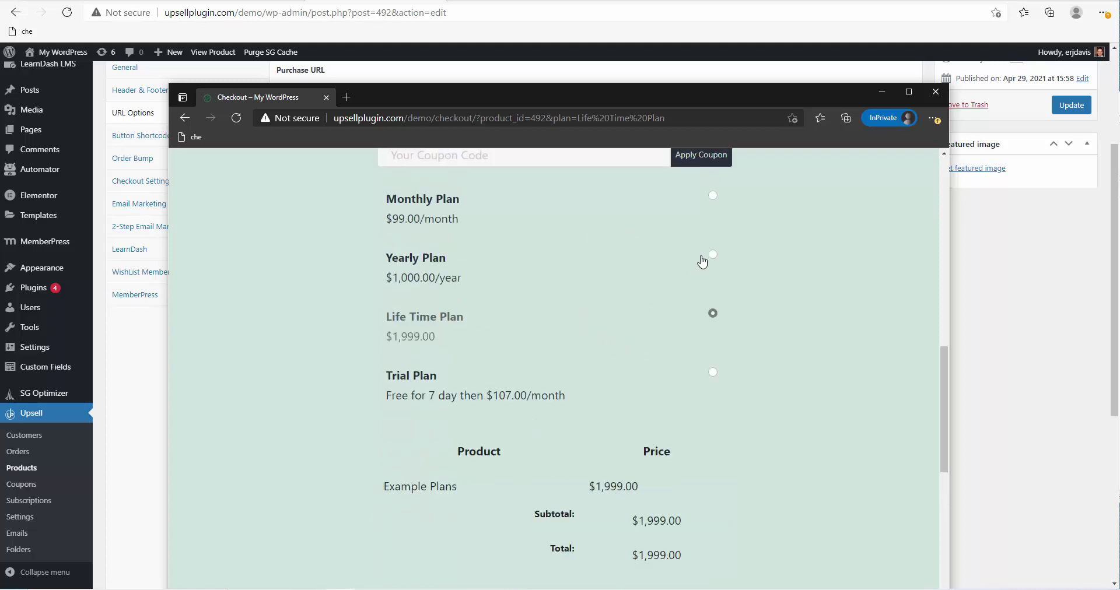
Switch the order to Monthly Plan, then back to Life Time Plan totalling $1,999.00
click(713, 196)
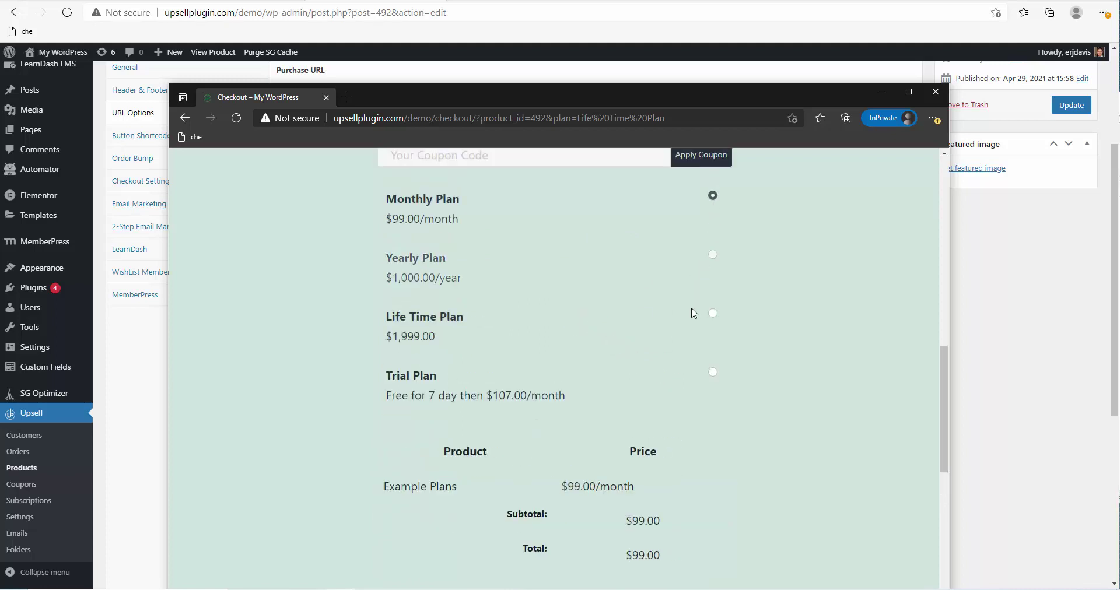
scroll(701, 304, down, 1)
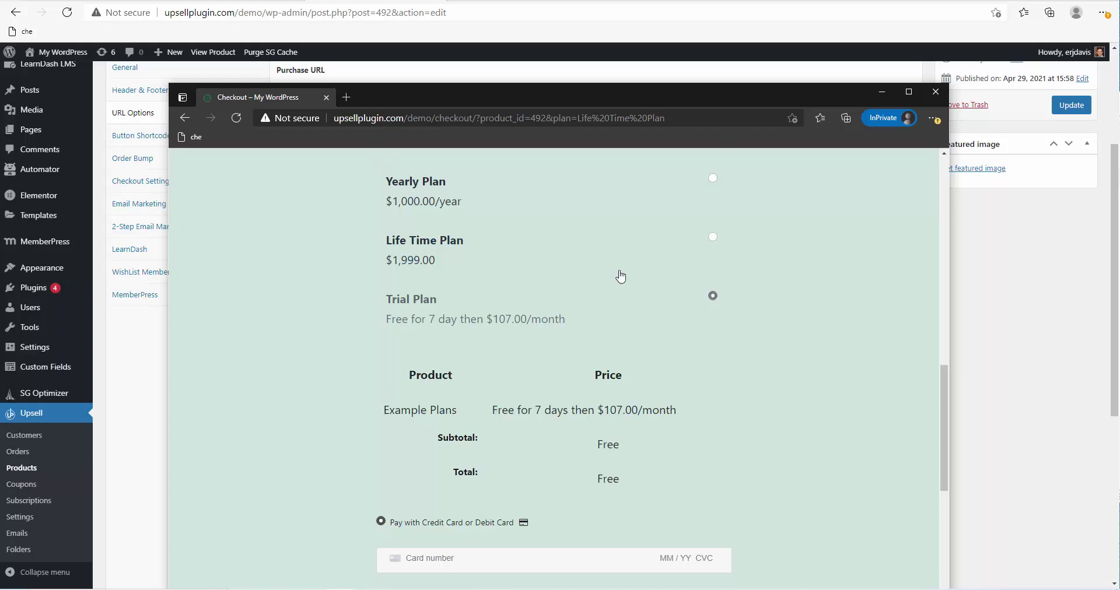
scroll(362, 257, up, 2)
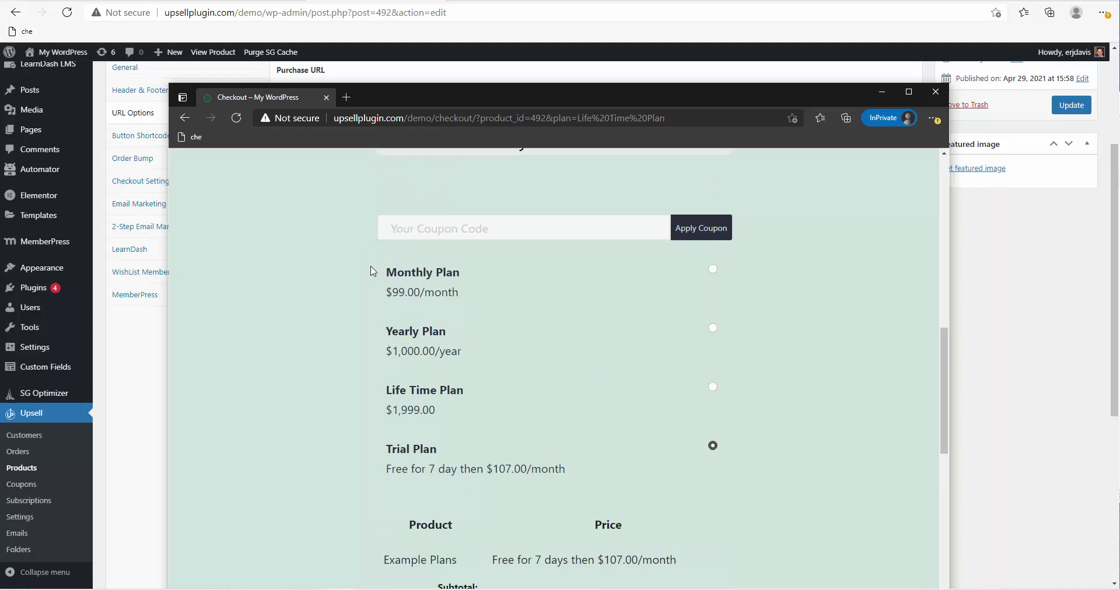
click(404, 280)
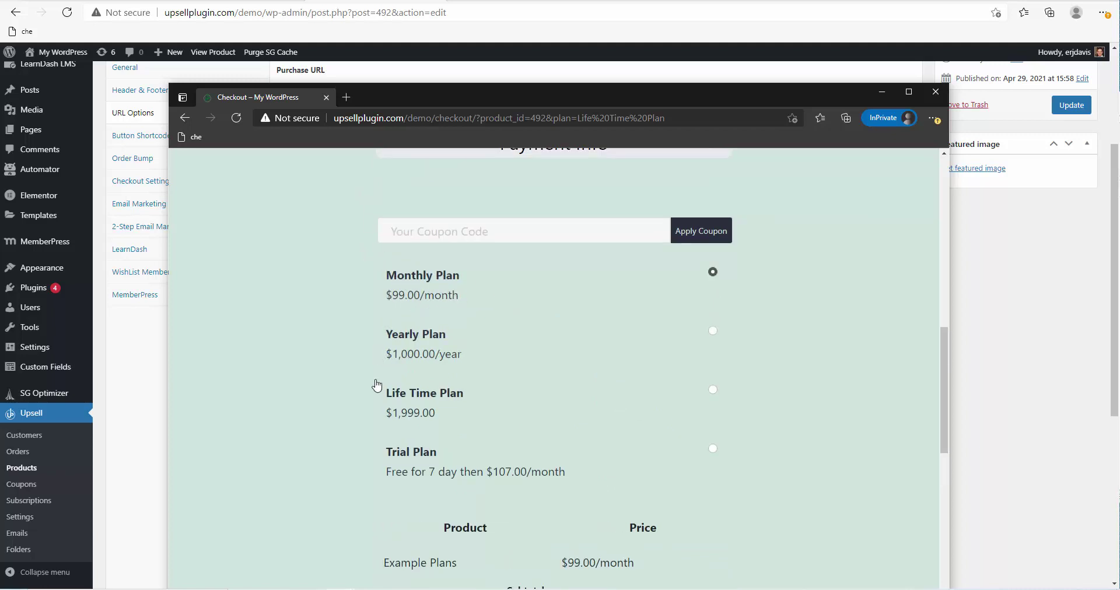
scroll(376, 385, down, 1)
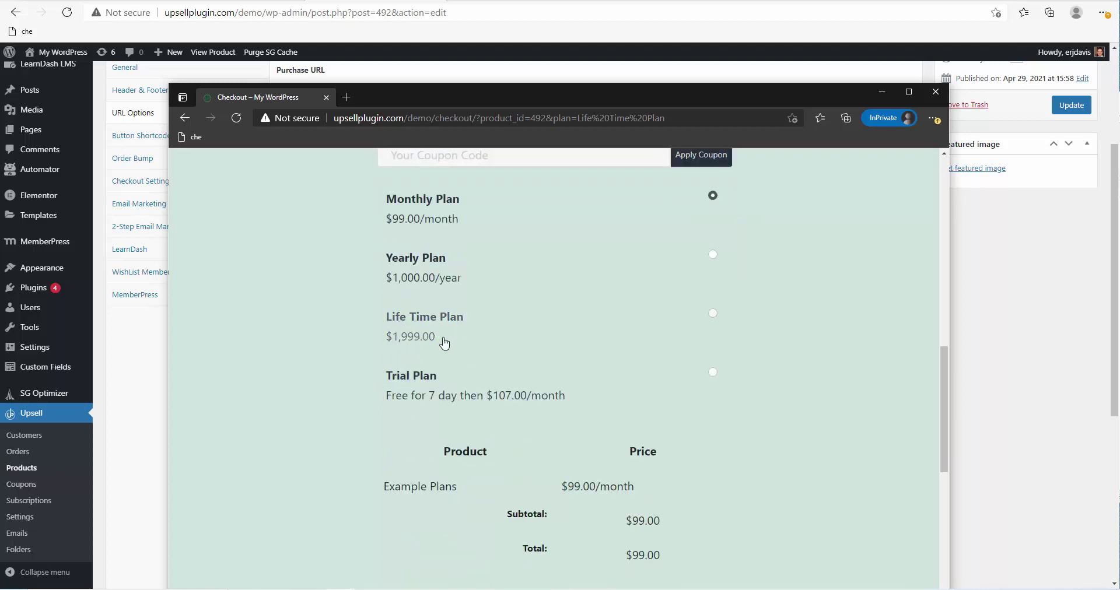
click(435, 328)
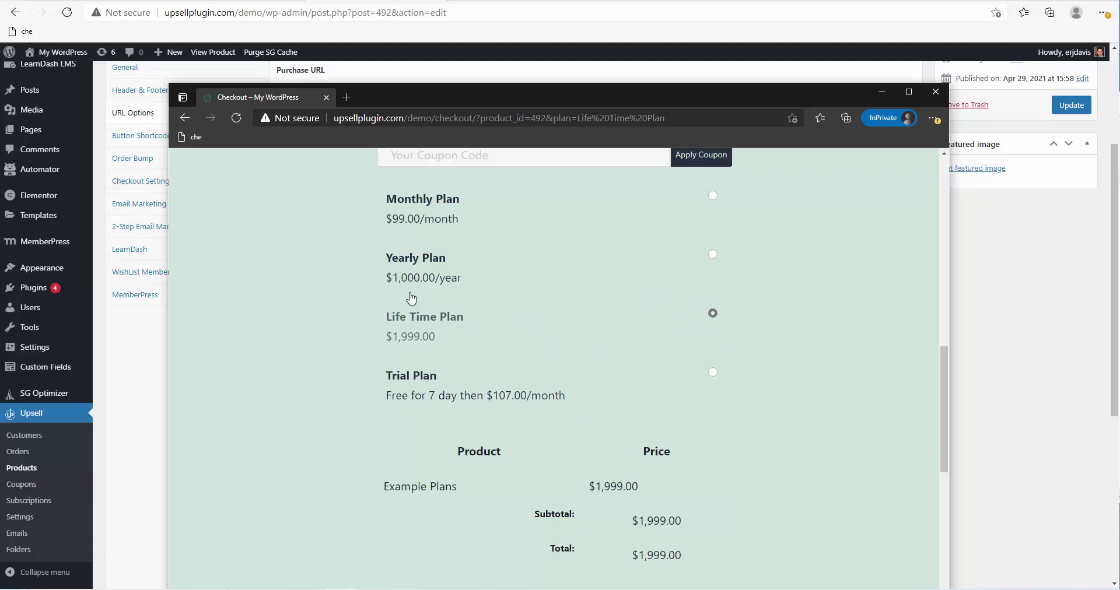
scroll(325, 315, down, 1)
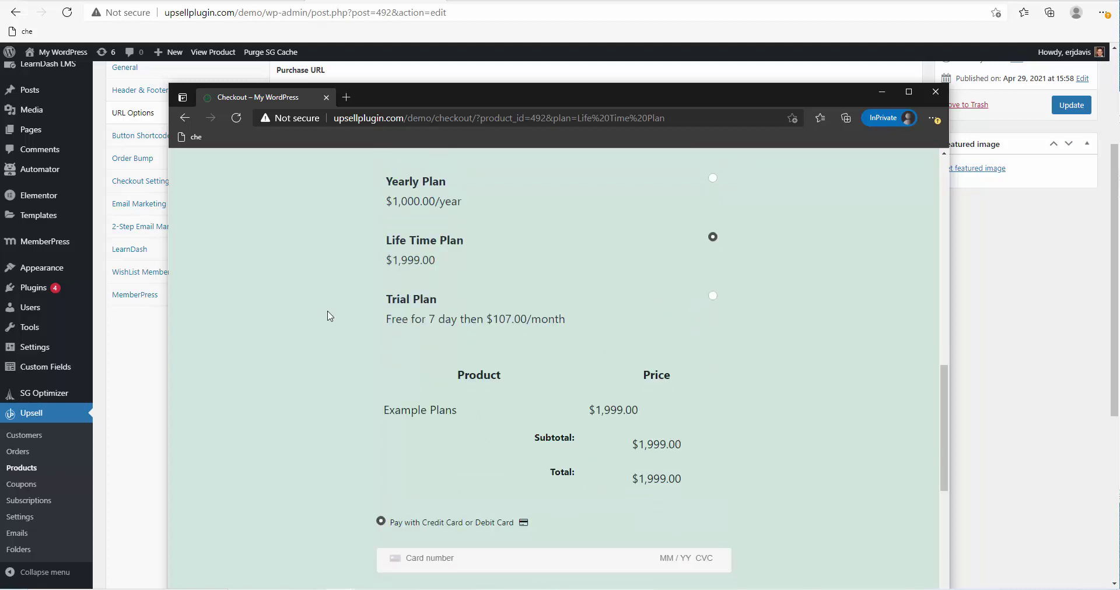